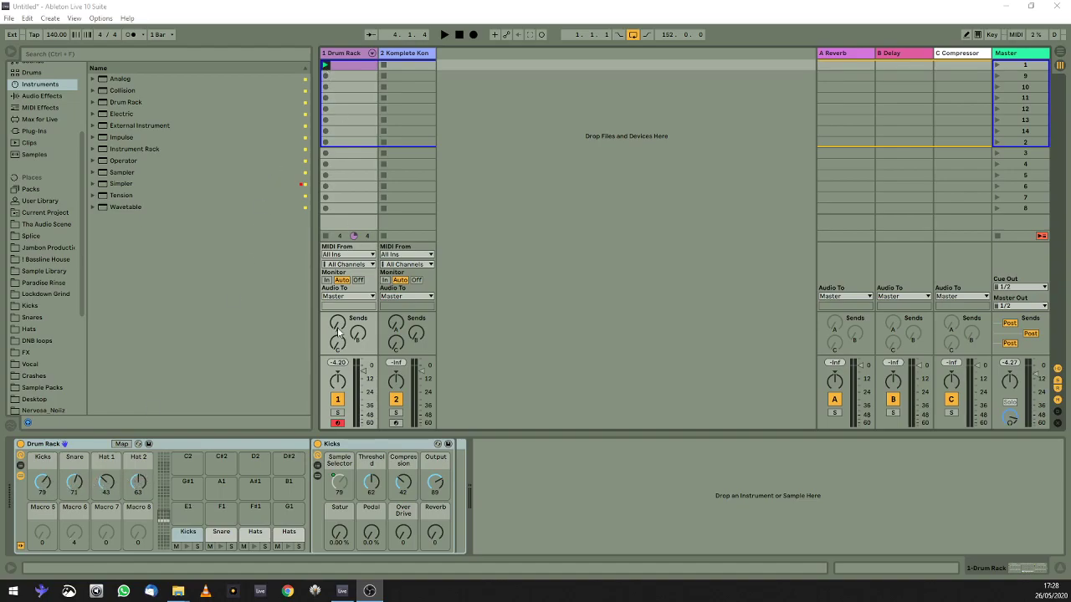
Play the first Drum Rack clip, dial Kicks to 77, Snare to 80 and Hat 2 to 41, then stop.
left_click(371, 53)
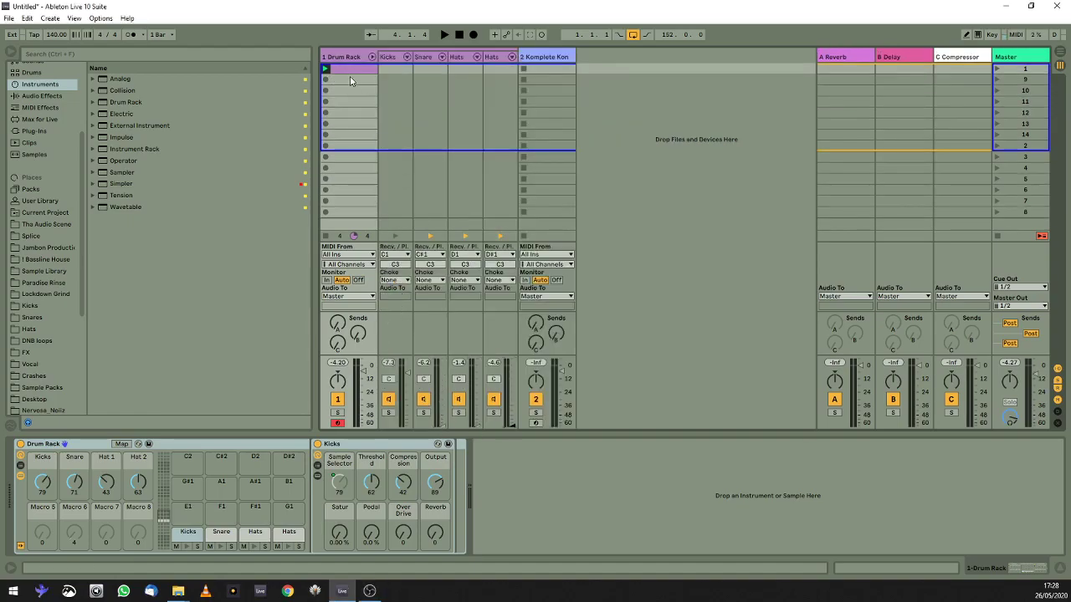
left_click(325, 69)
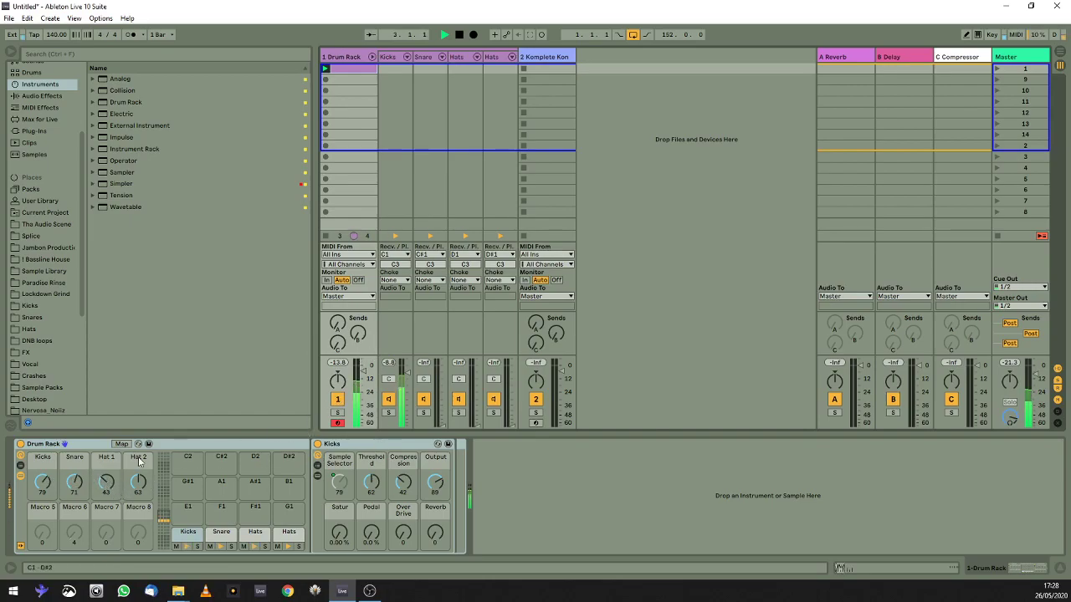
left_click_drag(42, 482, 42, 495)
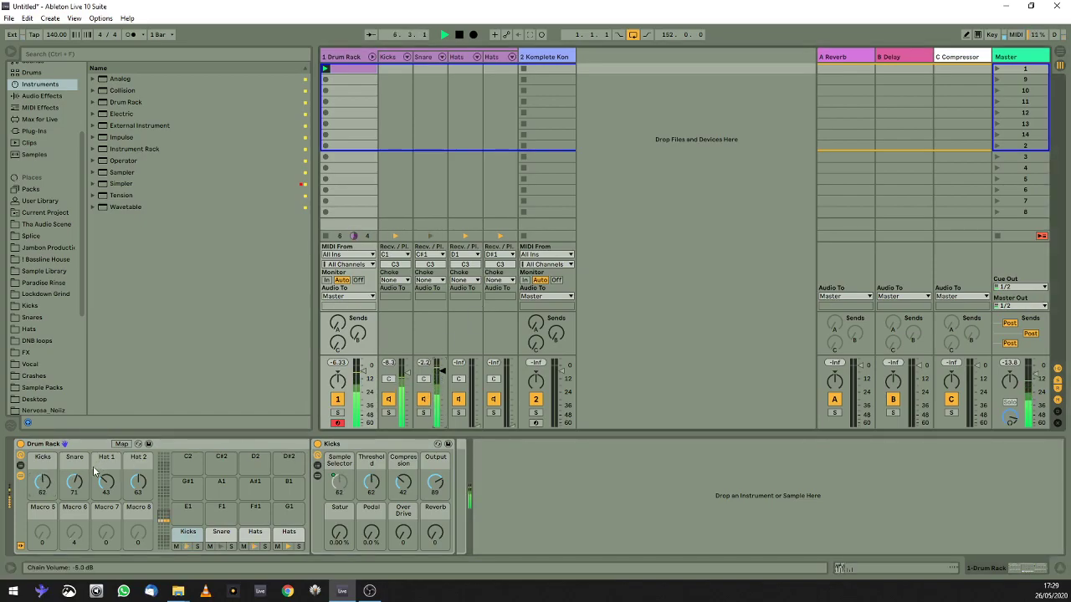
left_click_drag(74, 482, 75, 502)
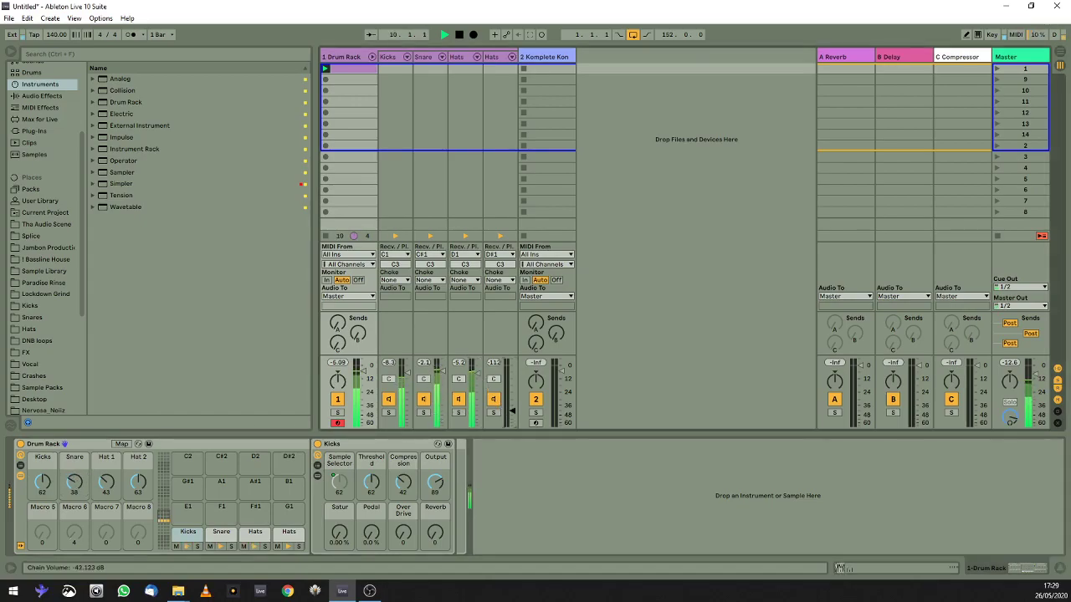
left_click_drag(138, 484, 41, 477)
left_click_drag(138, 483, 82, 495)
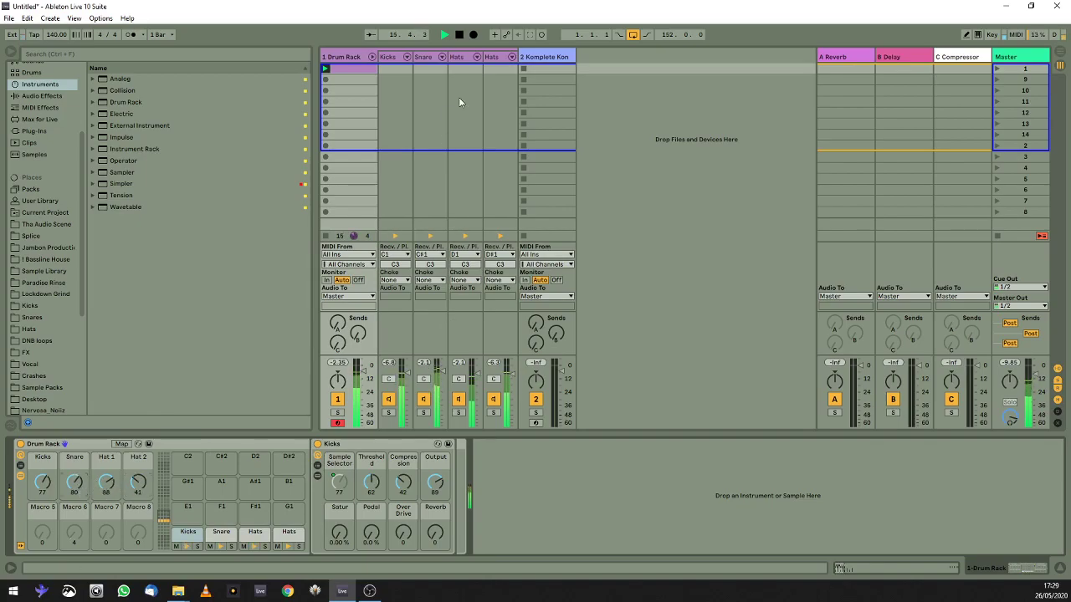
left_click(459, 34)
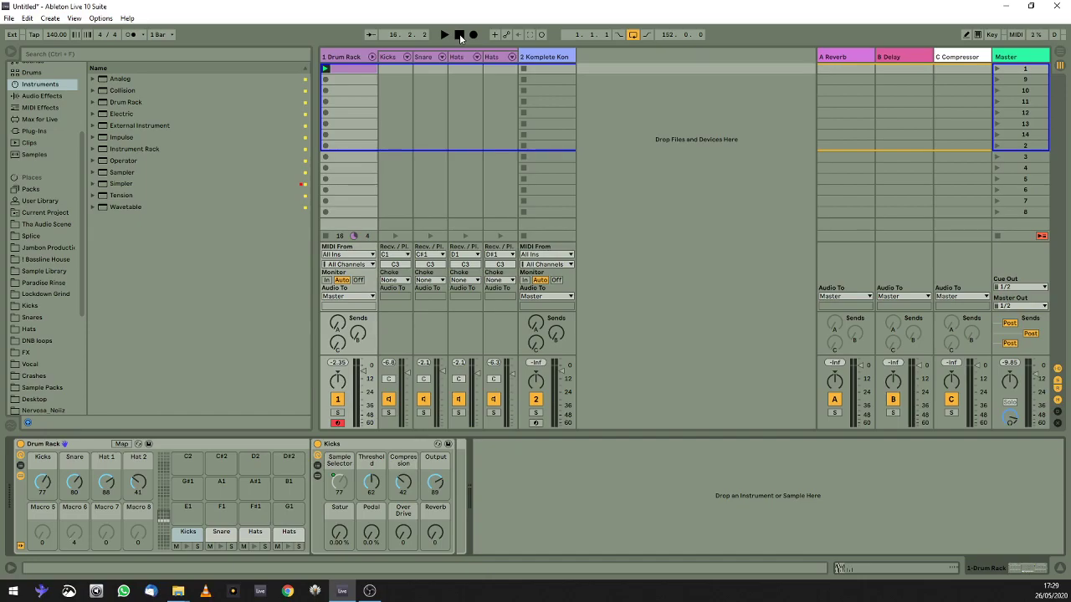
Fold the Drum Rack group, add a new empty Drum Rack track and put a Sampler on pad C1.
left_click(372, 57)
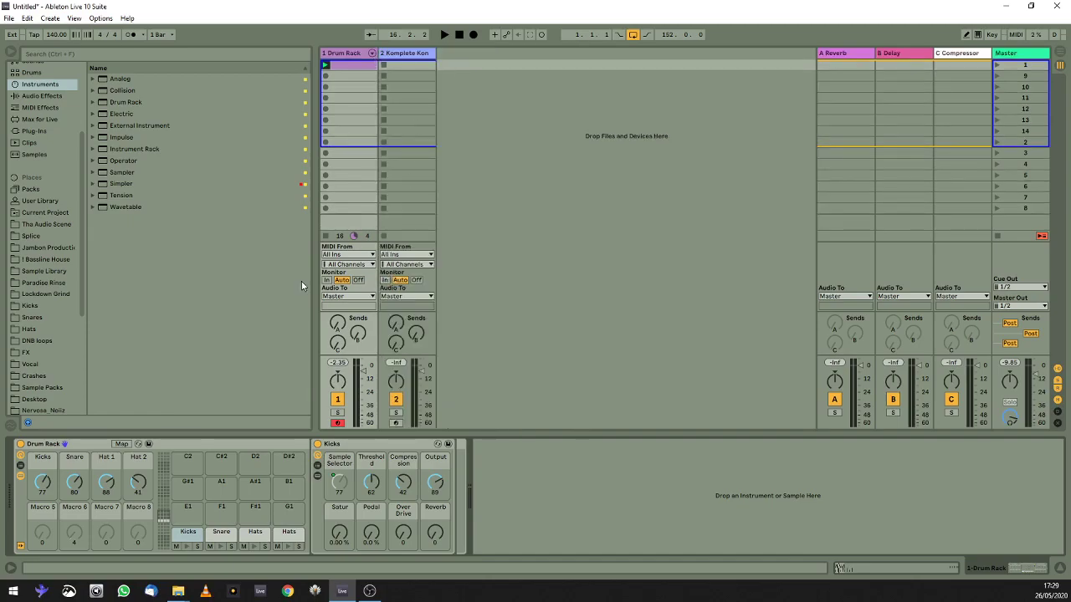
left_click_drag(119, 107, 520, 72)
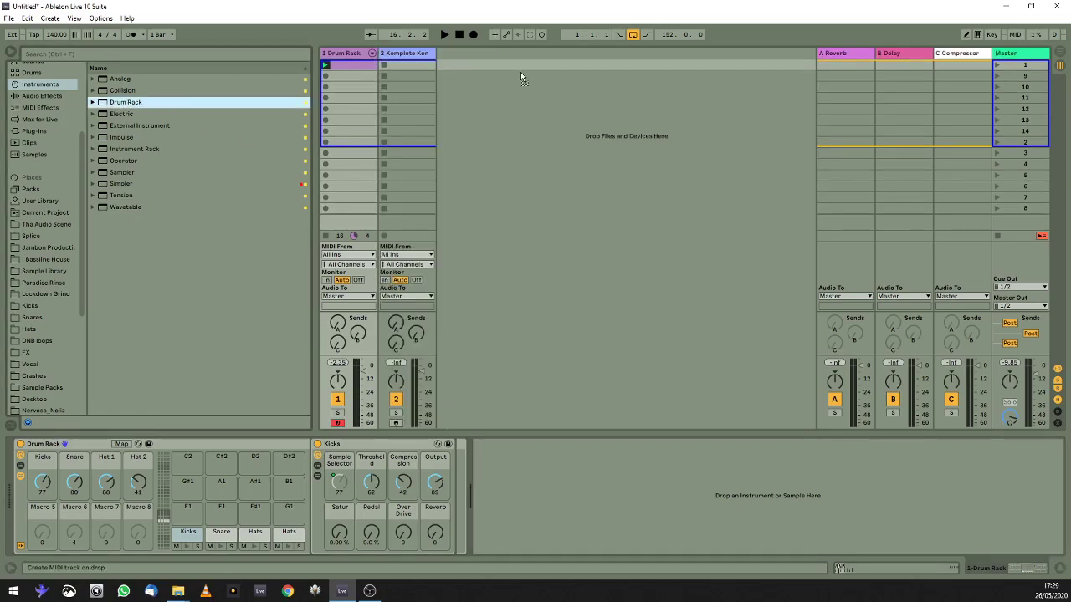
left_click_drag(456, 64, 458, 62)
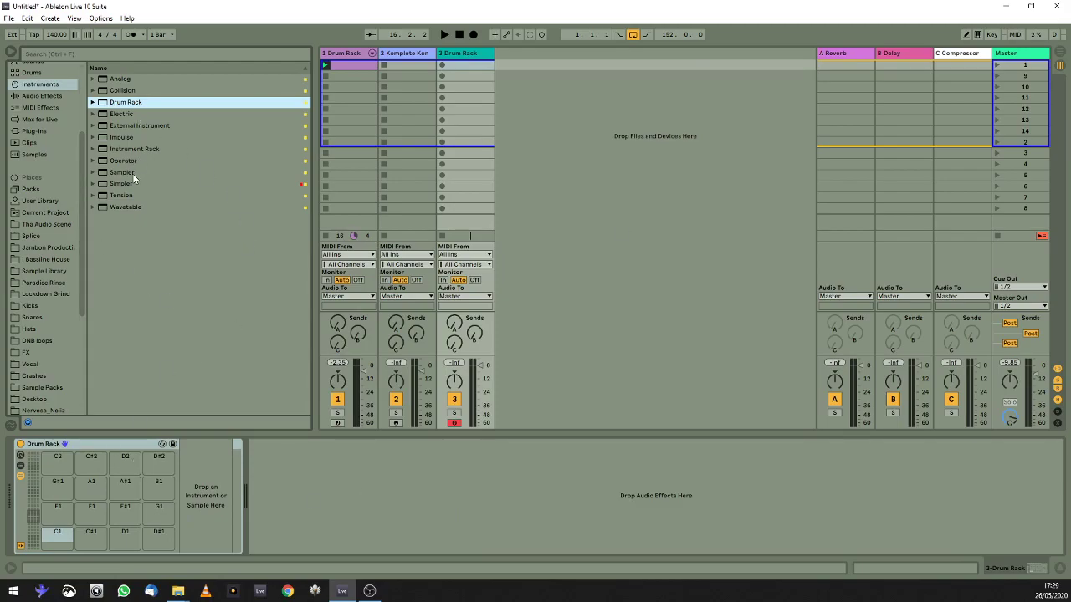
left_click_drag(132, 173, 57, 534)
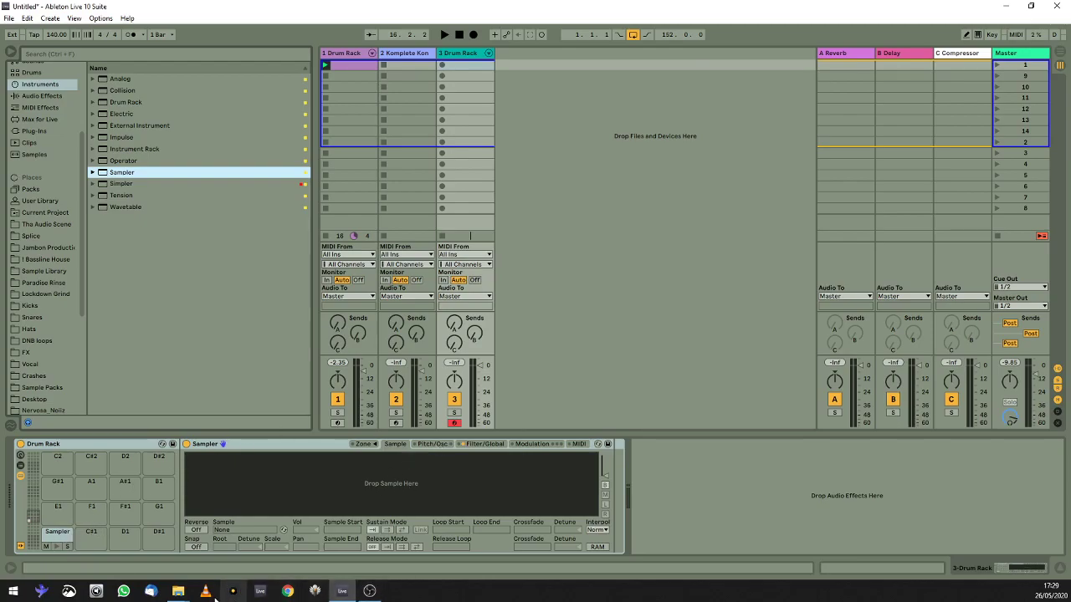
Open the Drums Kick folder in File Explorer and add a Type column to the list.
mouse_move(178, 595)
left_click(242, 560)
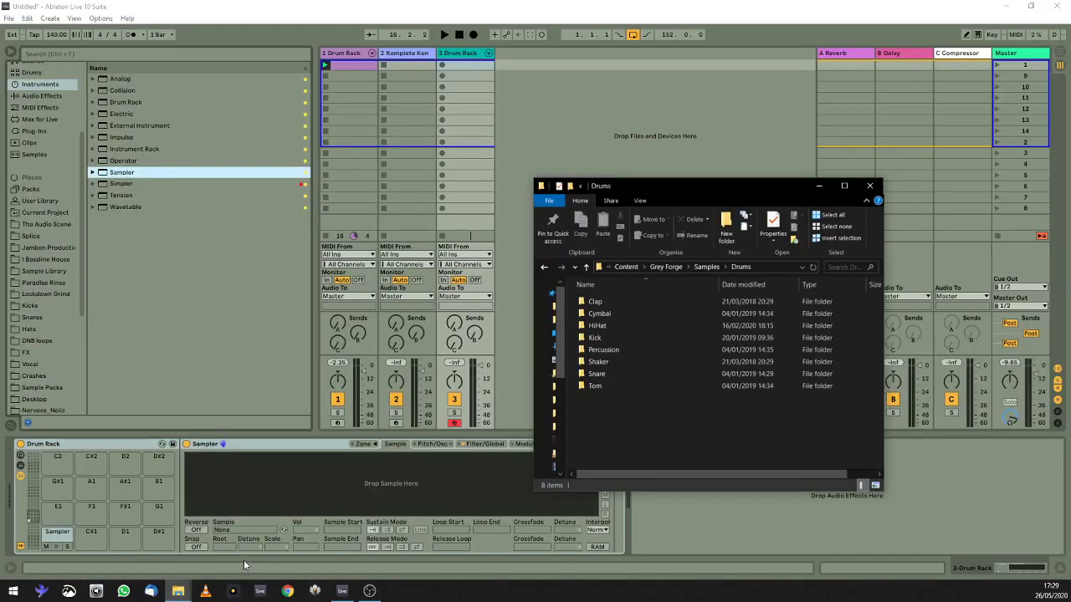
left_click_drag(699, 192, 731, 105)
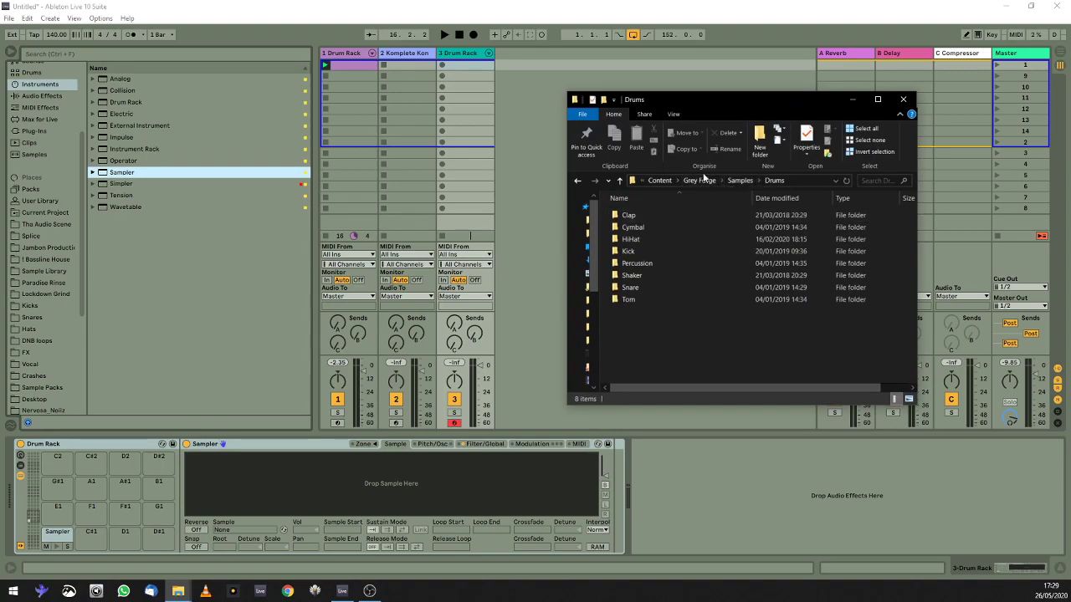
double_click(635, 252)
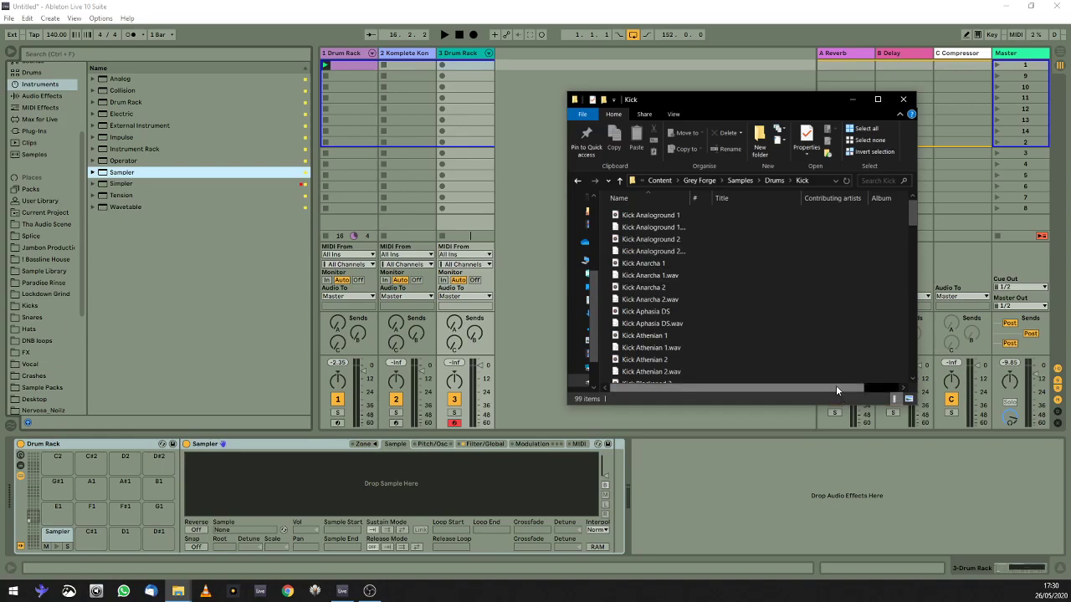
left_click_drag(835, 386, 882, 328)
right_click(699, 196)
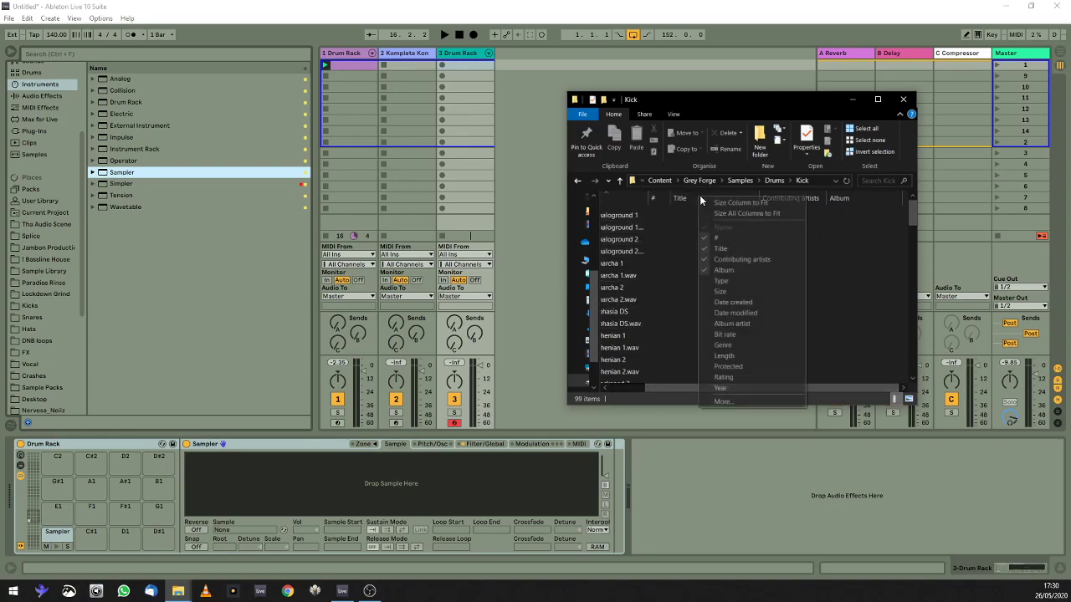
left_click(749, 283)
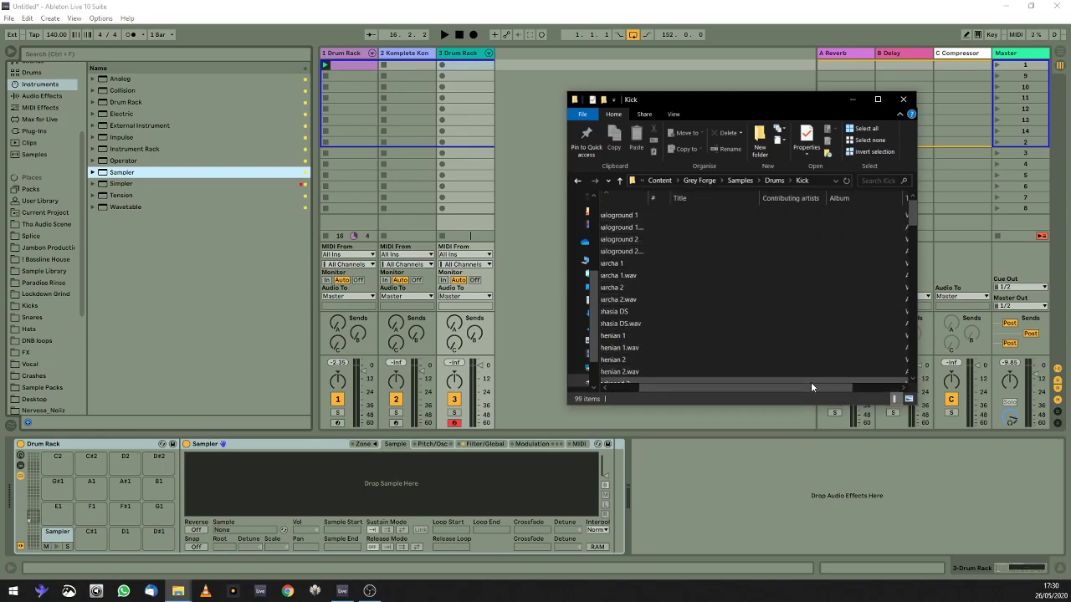
Move the Type column before Title, select all 84 kick WAVs and load them into the Sampler.
scroll(853, 251, "left", 3)
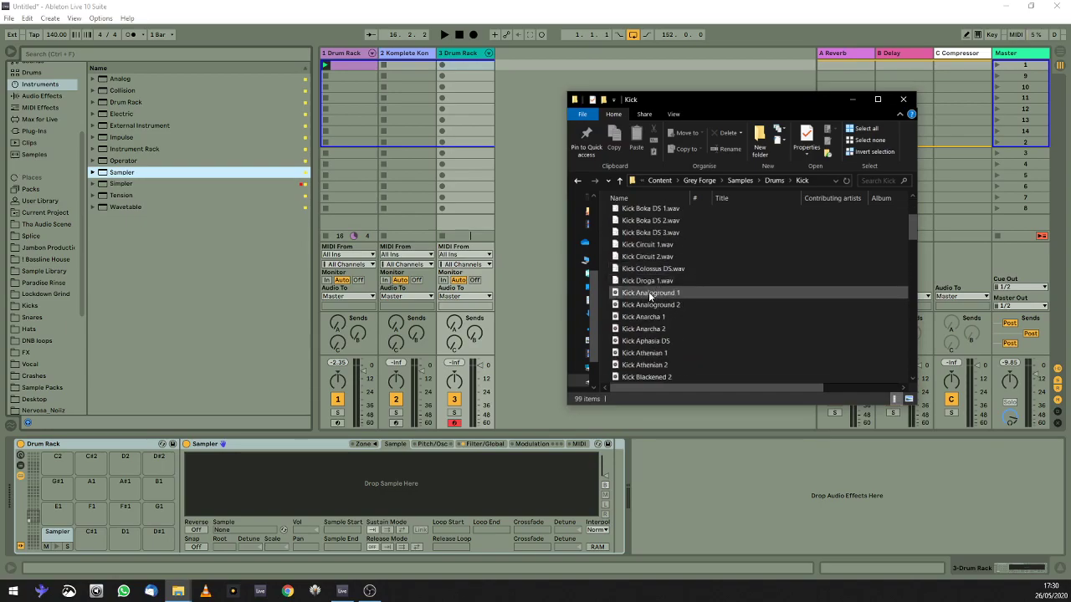
left_click(649, 294)
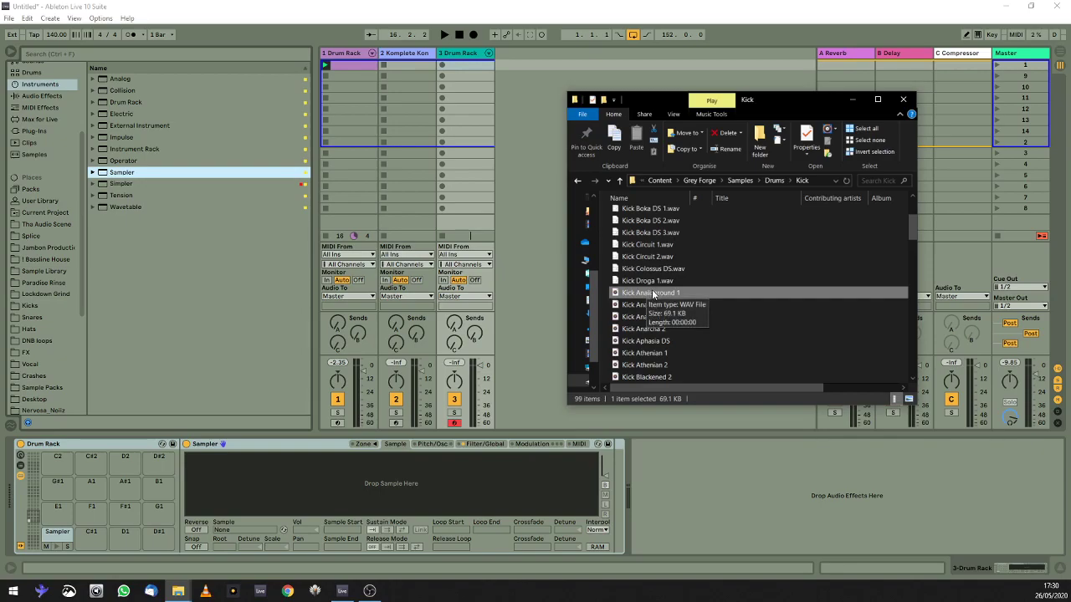
left_click_drag(735, 390, 813, 390)
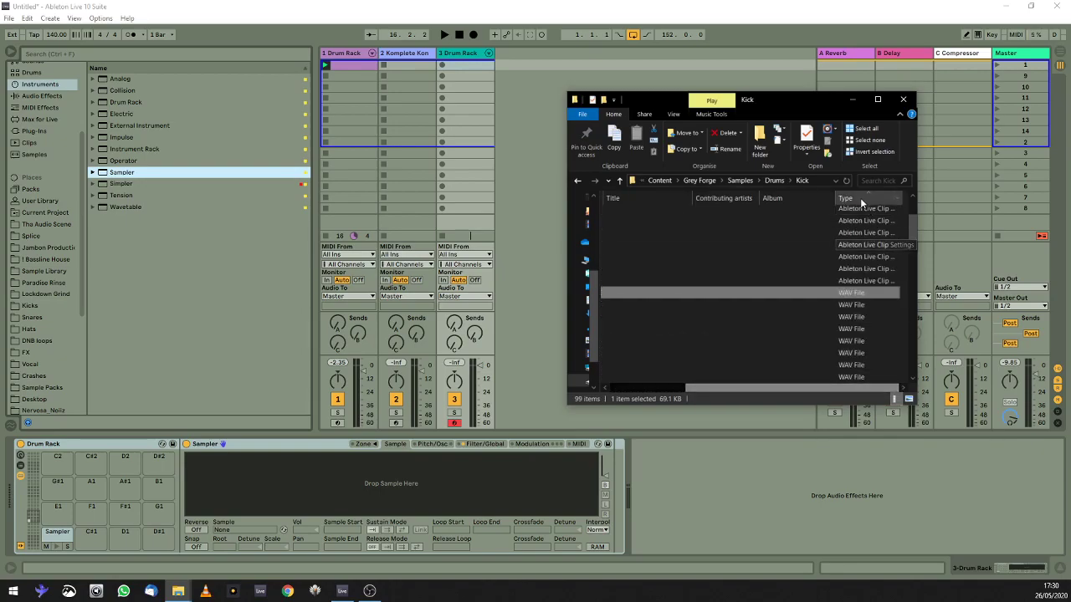
left_click_drag(860, 197, 611, 199)
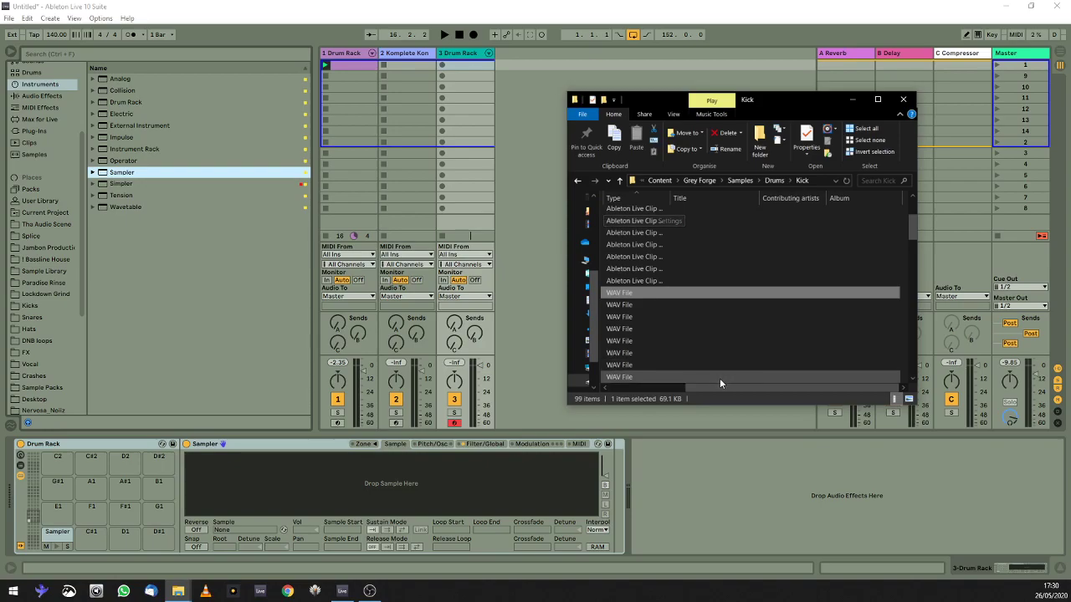
left_click_drag(719, 383, 613, 386)
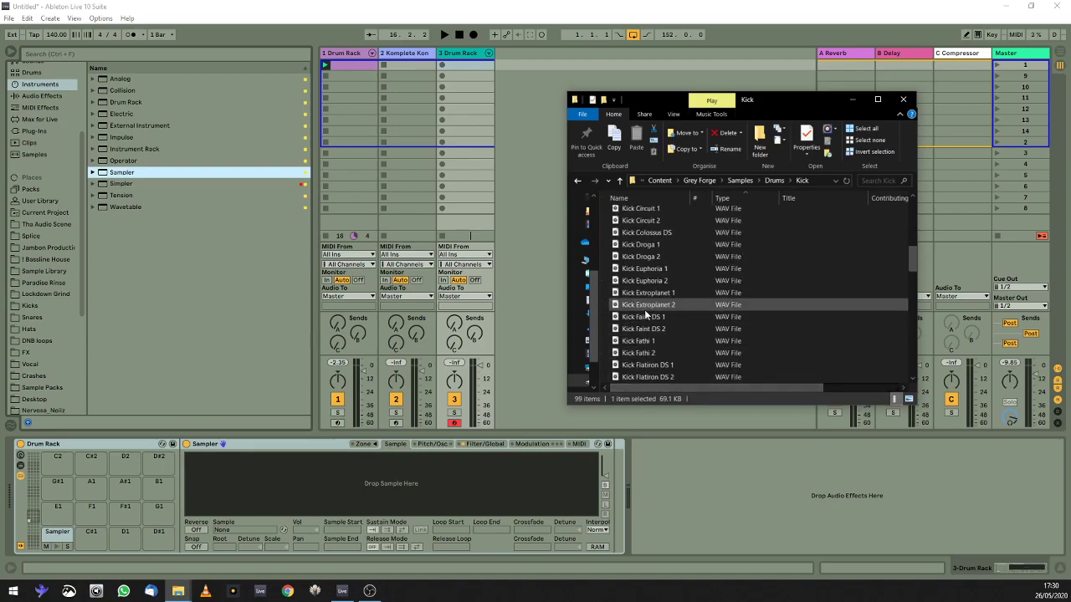
scroll(645, 311, "down", 18)
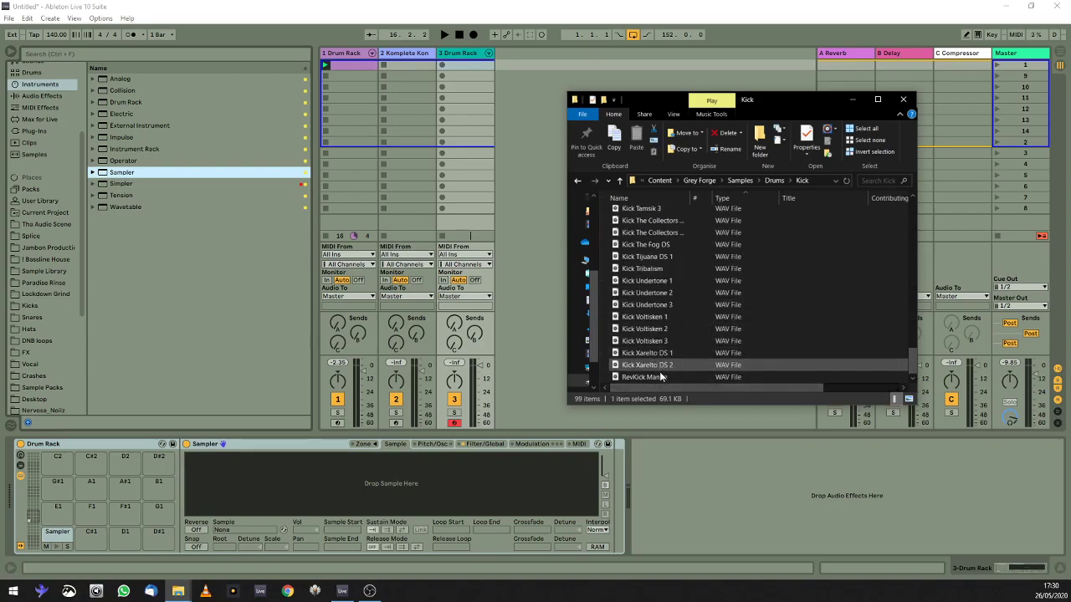
left_click(645, 380, "shift")
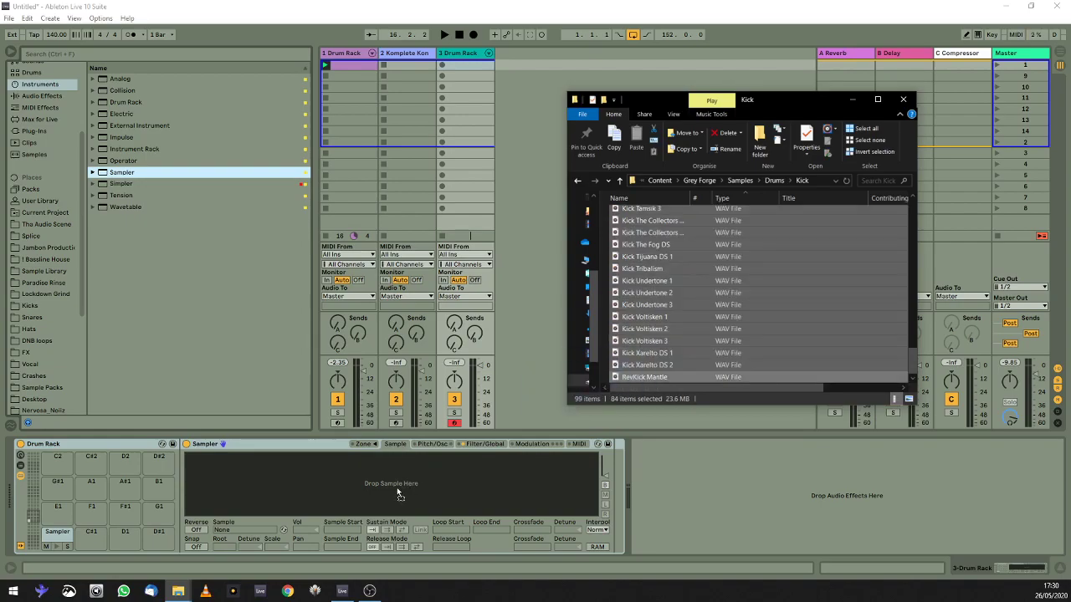
left_click_drag(397, 486, 403, 484)
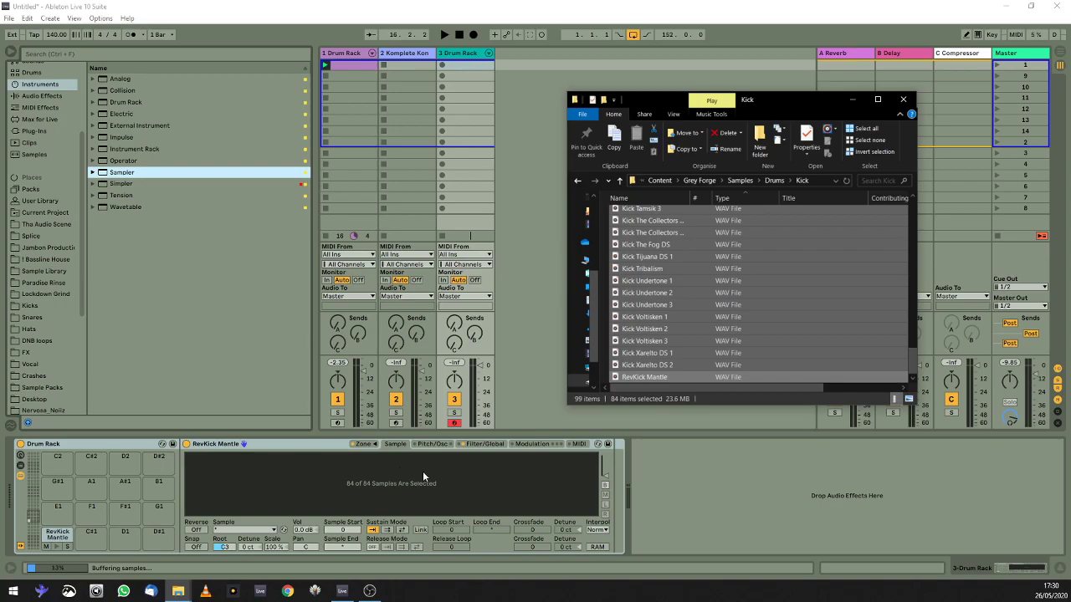
Distribute the 84 kick zones' sample-select ranges equally across 0–127 in the Sampler's Zone view.
left_click(851, 99)
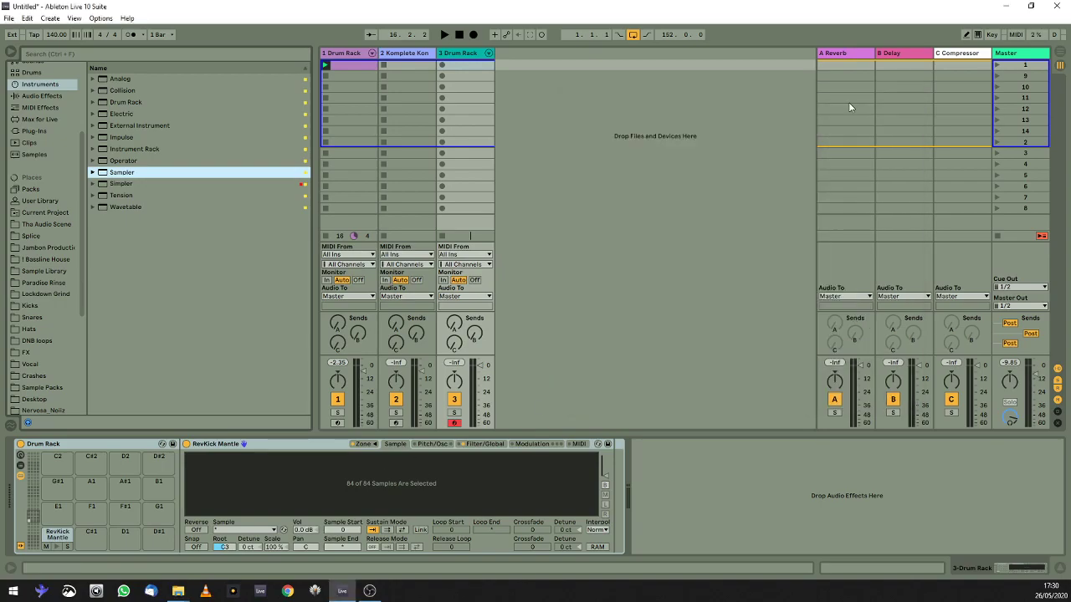
left_click(363, 444)
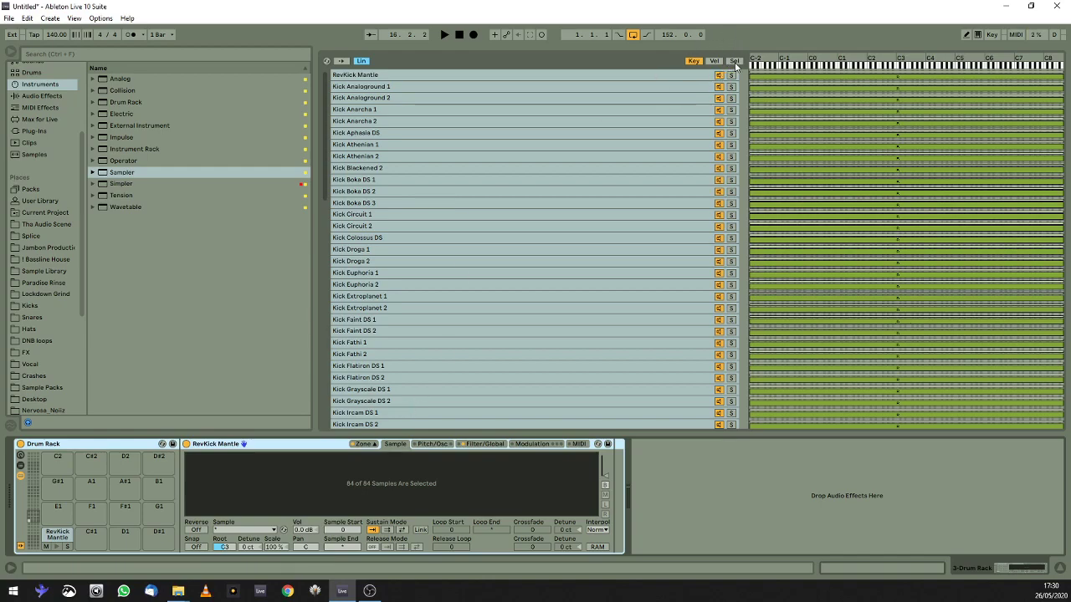
left_click(734, 62)
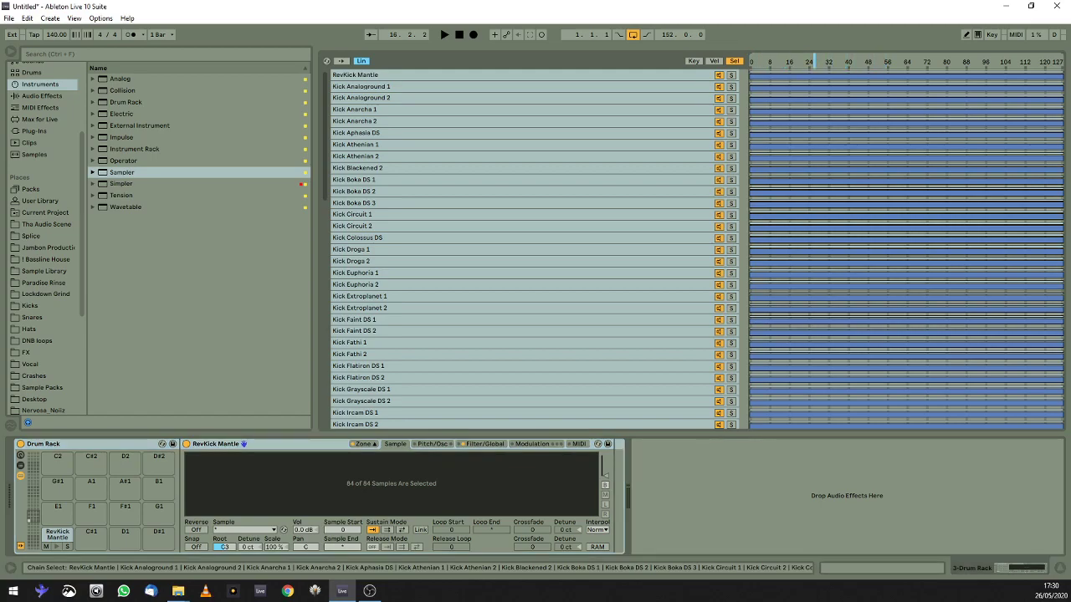
right_click(796, 67)
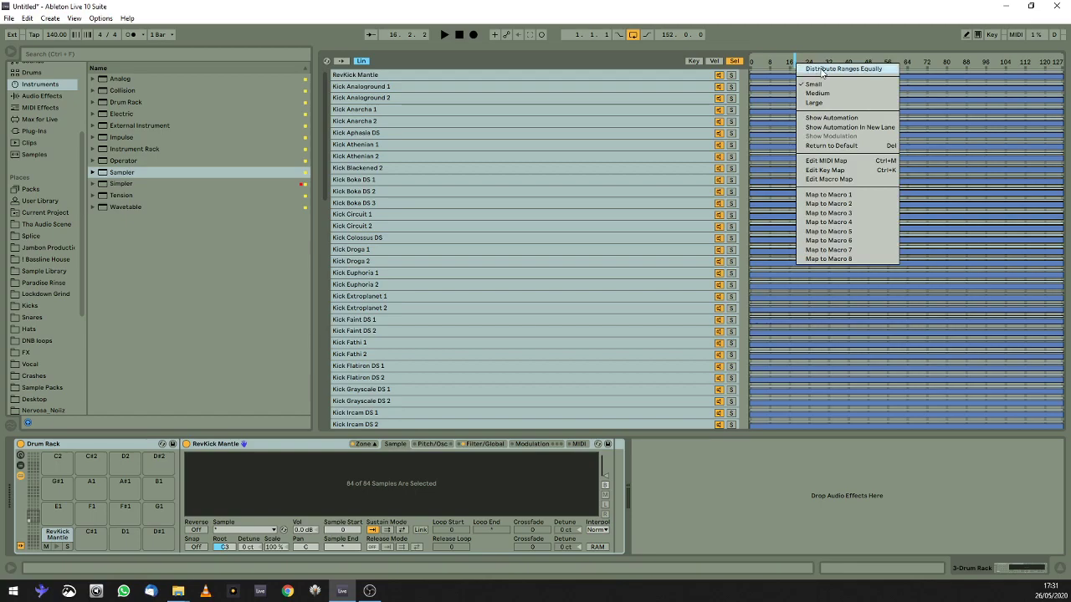
left_click(822, 72)
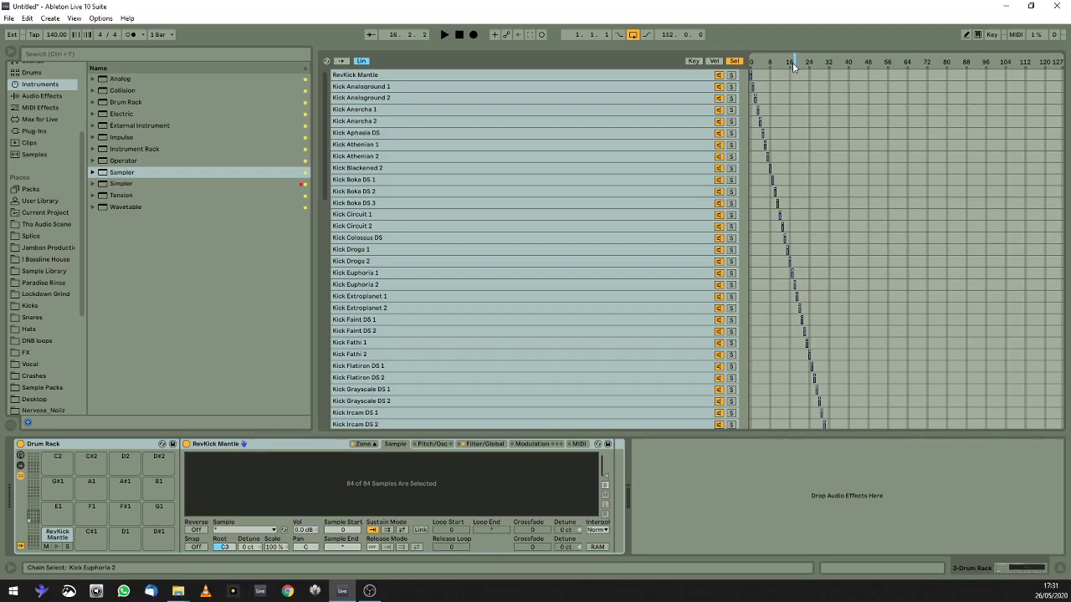
Map the kick zone selector to Macro 1 as a Sample Selector and sweep it to 117.
left_click(21, 457)
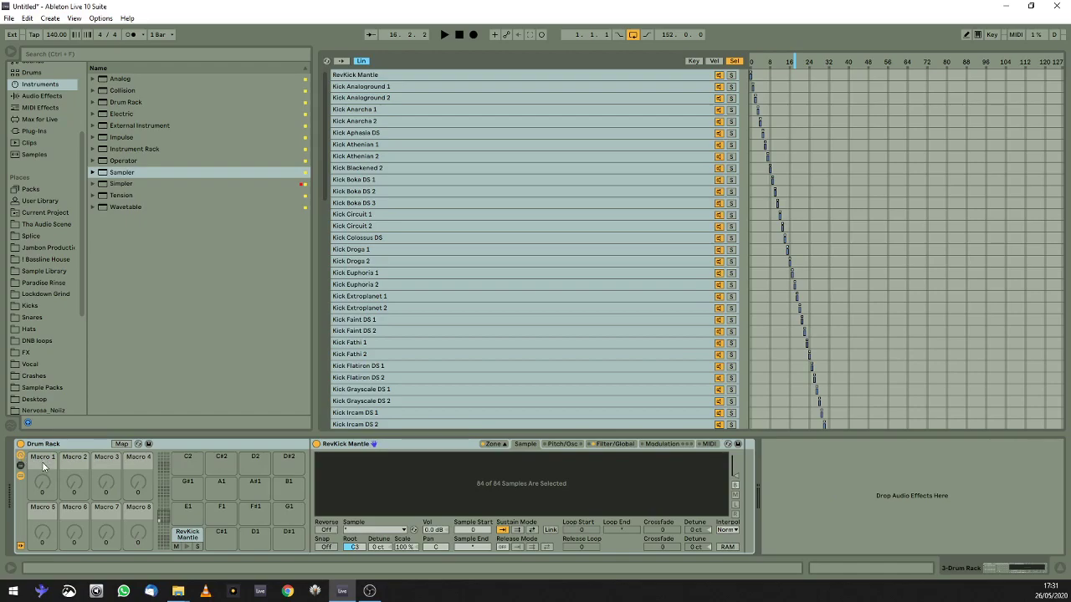
left_click_drag(795, 66, 800, 67)
right_click(800, 67)
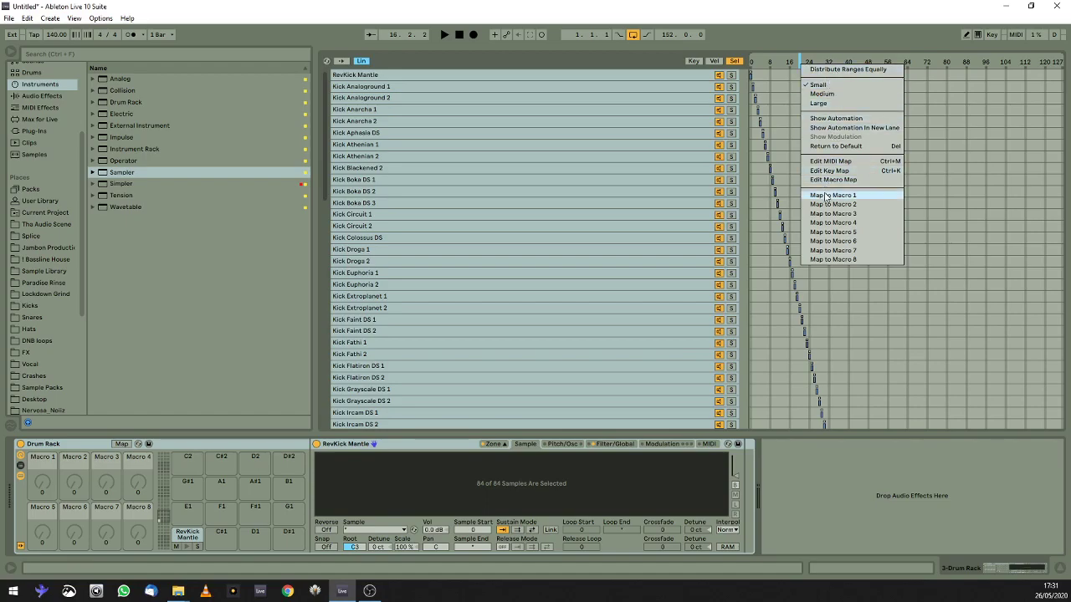
left_click(826, 197)
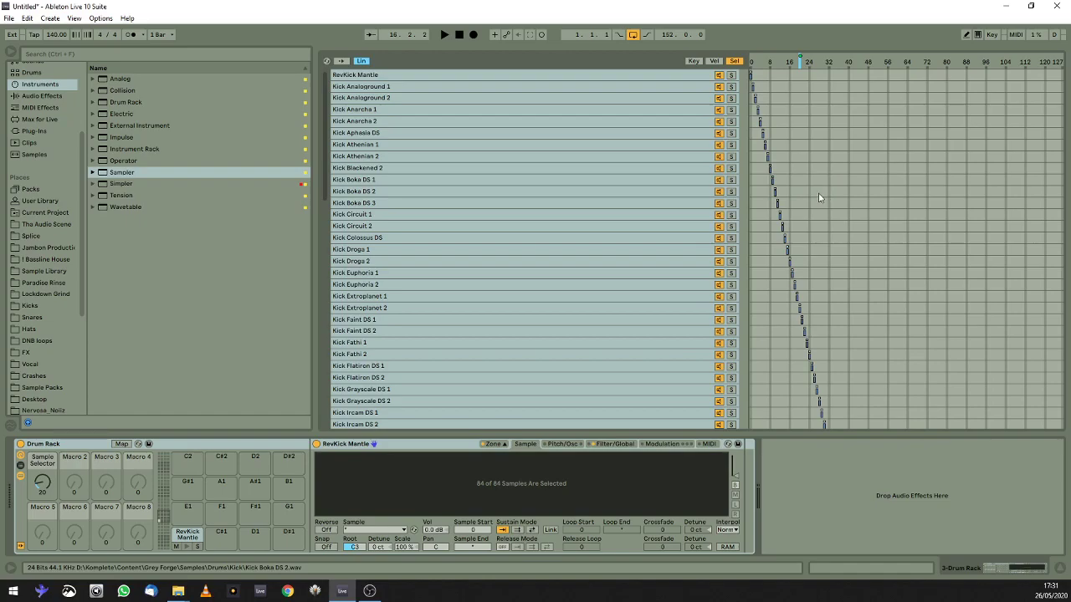
scroll(468, 245, "down", 1)
scroll(469, 245, "down", 3)
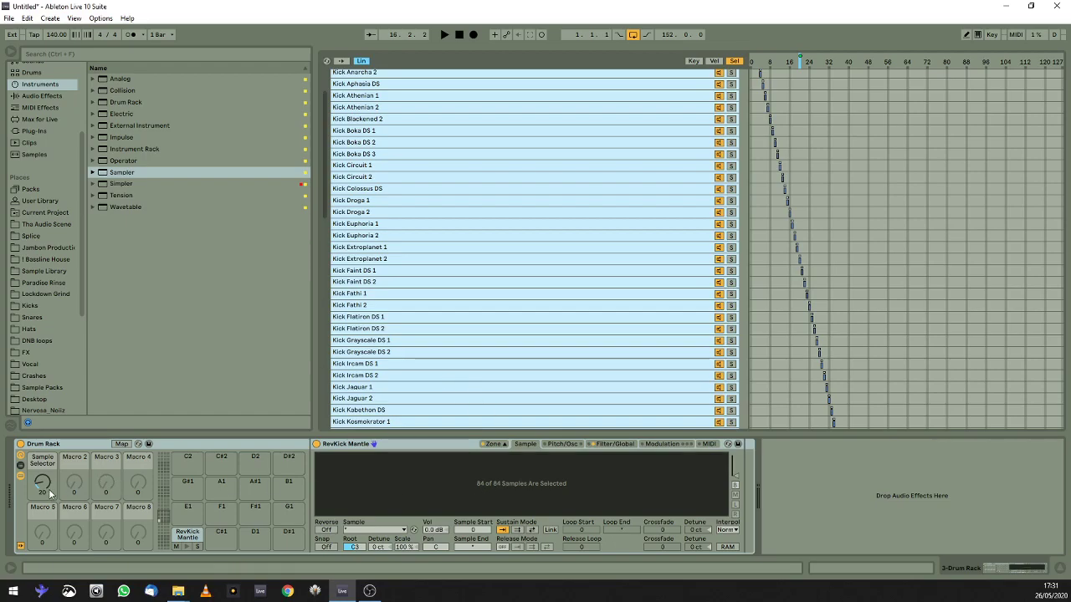
left_click_drag(50, 493, 50, 397)
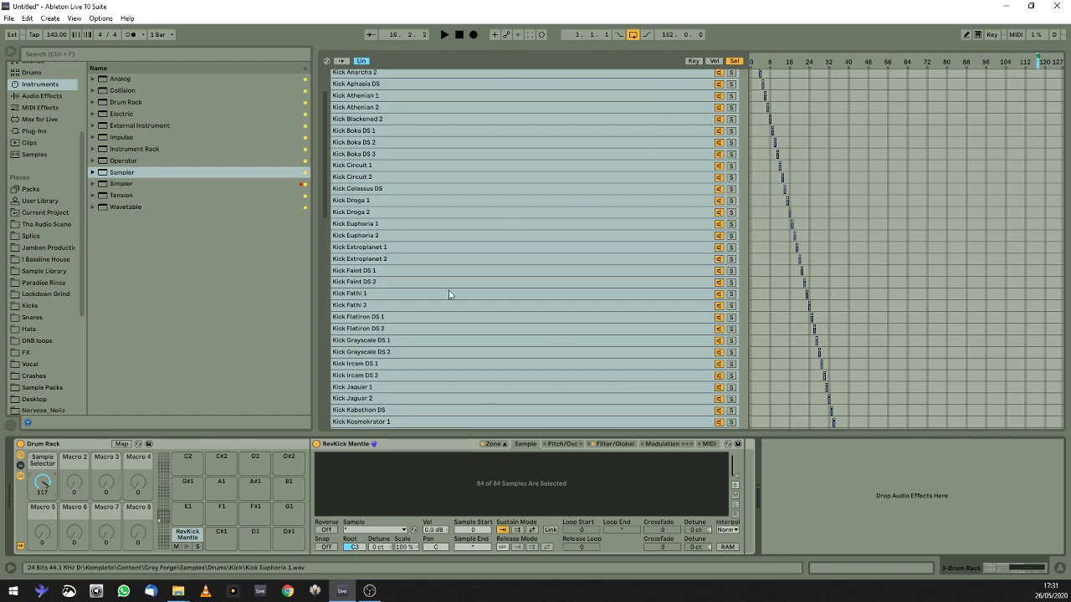
Create a one-bar MIDI clip on track 3 with a kick note on each of the four beats.
key("Tab")
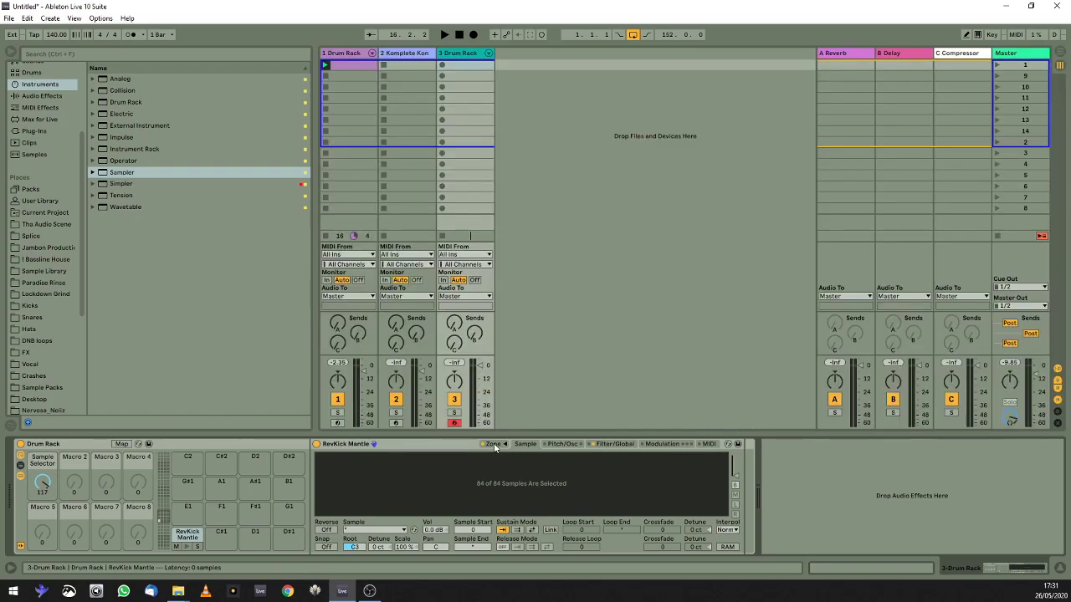
double_click(462, 66)
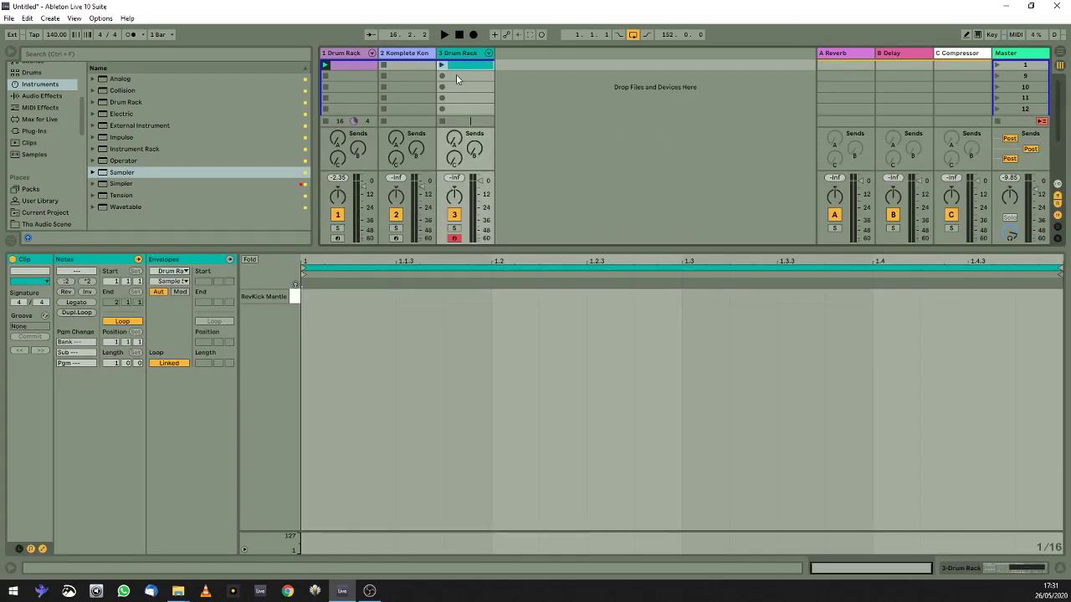
double_click(322, 297)
left_click(532, 298)
double_click(532, 298)
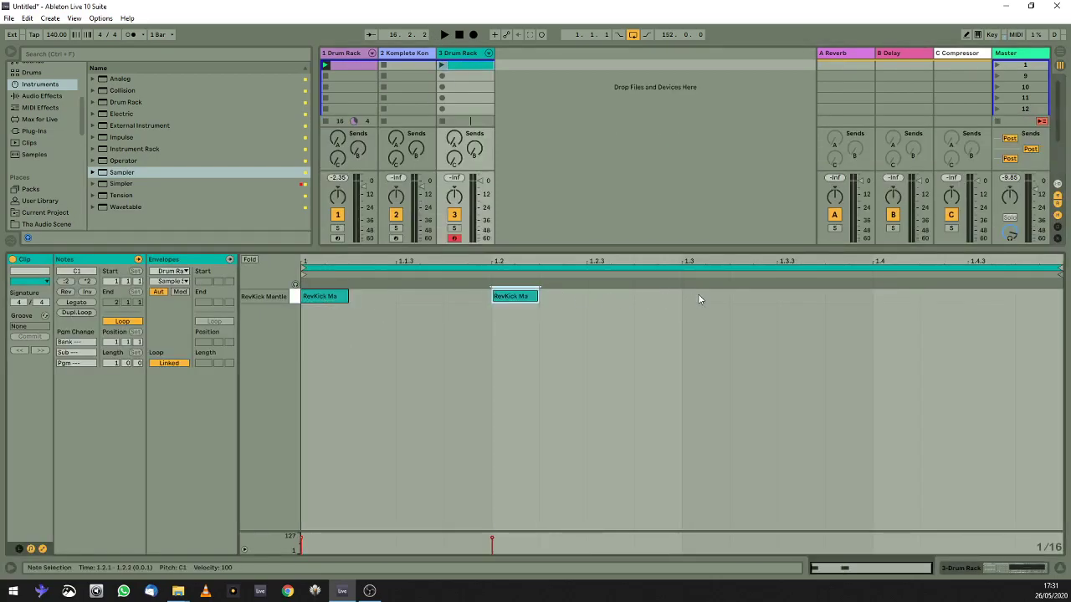
double_click(697, 298)
double_click(876, 297)
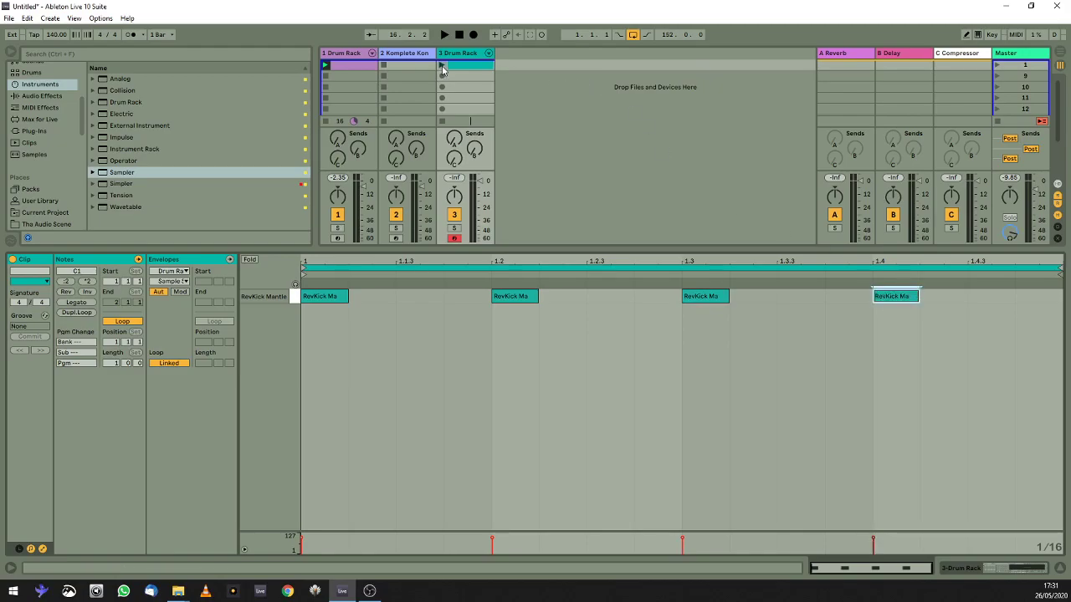
Play the kick clip, turn the Sample Selector to 76, then stop playback.
left_click(441, 65)
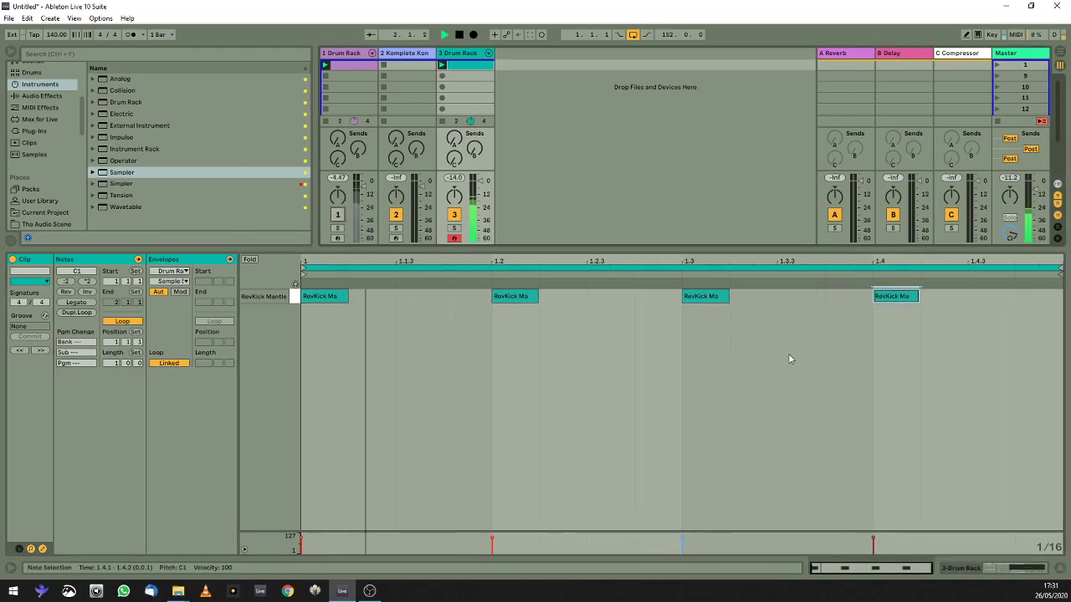
key("shift+Tab")
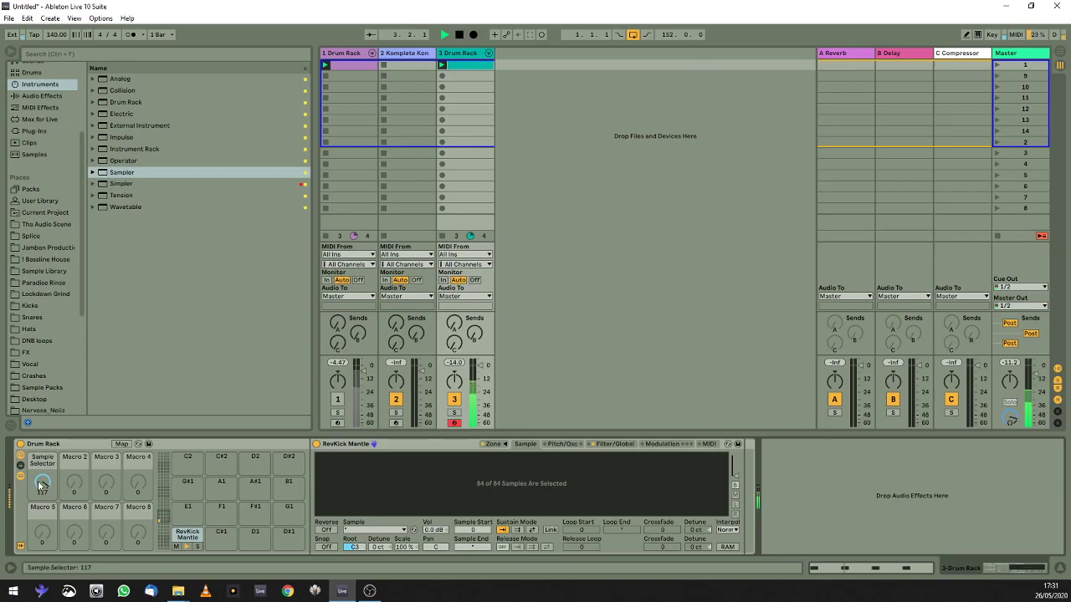
mouse_move(40, 485)
left_mouse_down()
mouse_move(40, 522)
mouse_move(40, 503)
left_mouse_up()
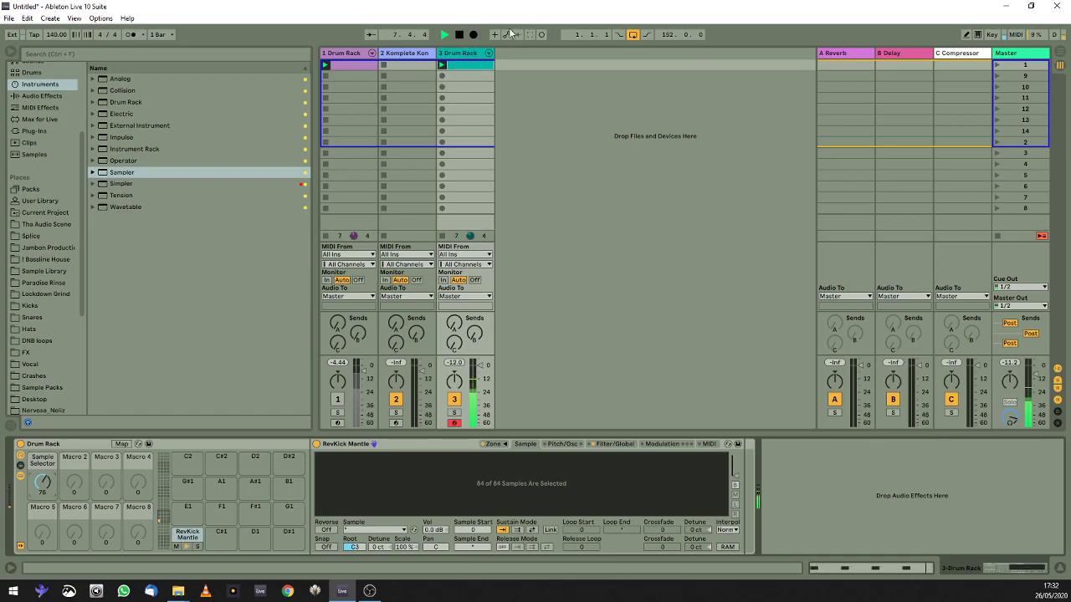
left_click(458, 34)
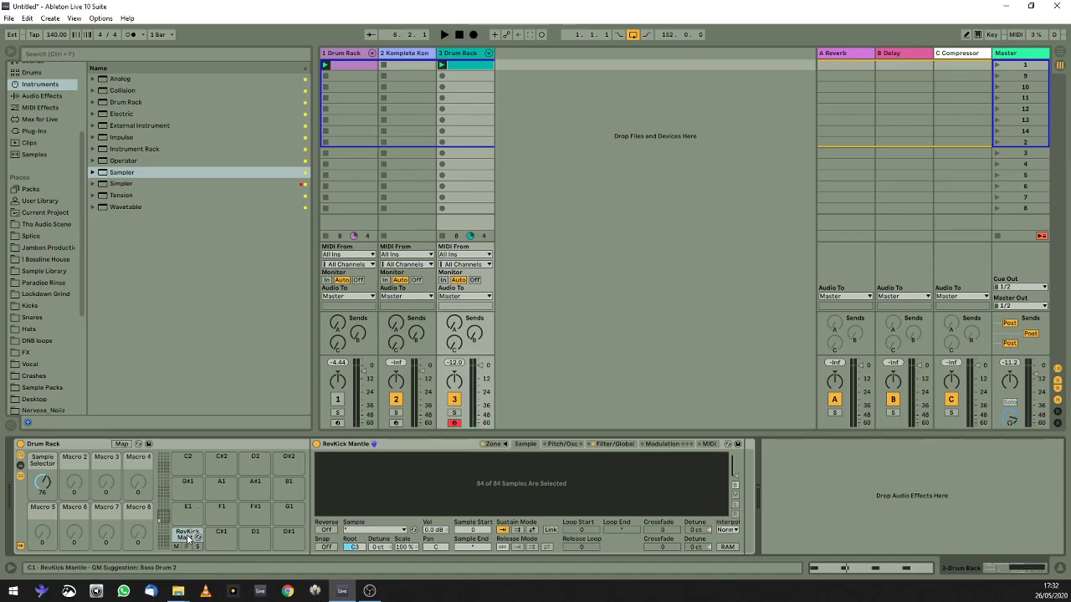
Copy the RevKick Mantle pad from C1 onto the empty C#1 pad.
left_click_drag(189, 539, 223, 536)
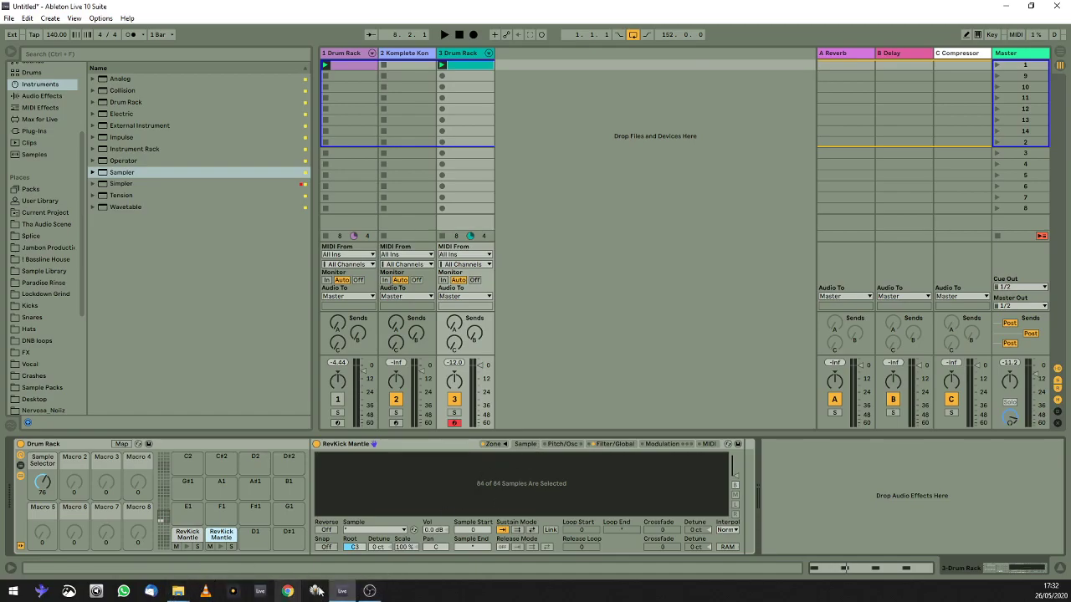
Select all 41 clap WAVs in the Drums Clap folder and load them into pad C#1's Sampler.
mouse_move(179, 592)
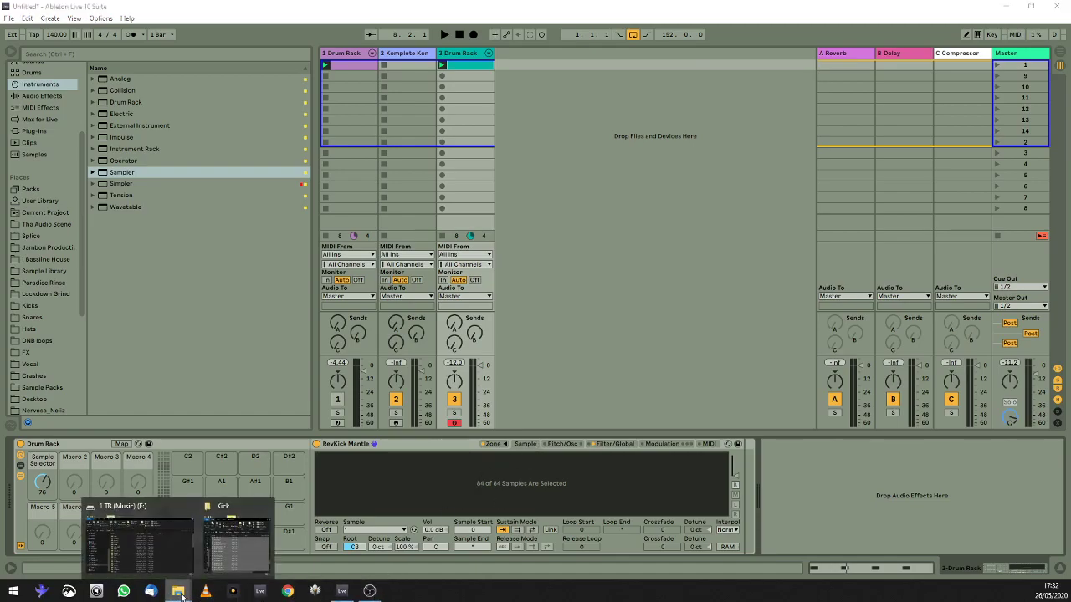
left_click(237, 568)
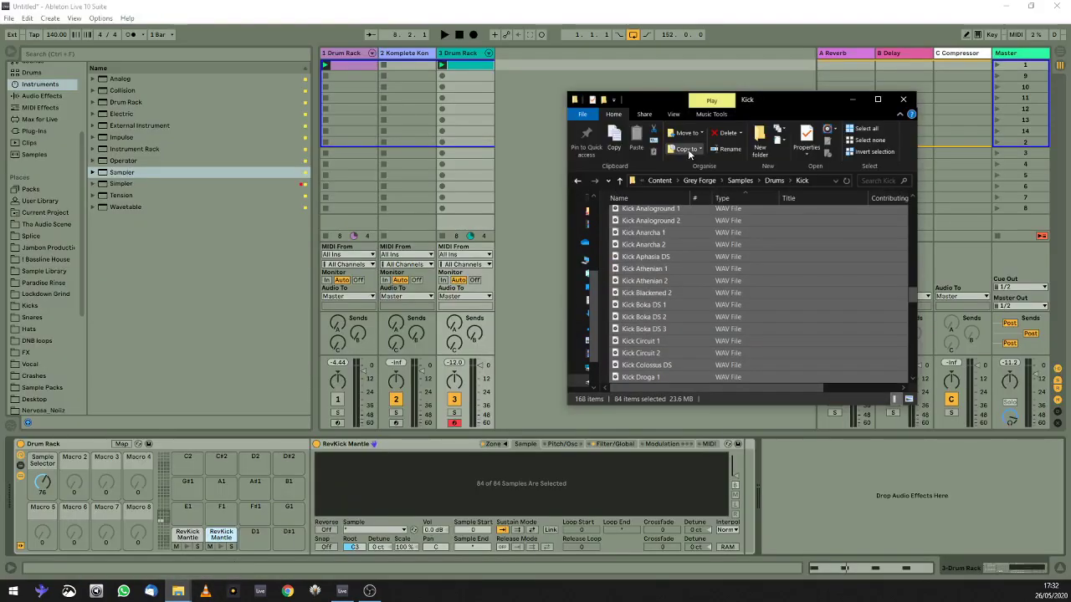
left_click(577, 181)
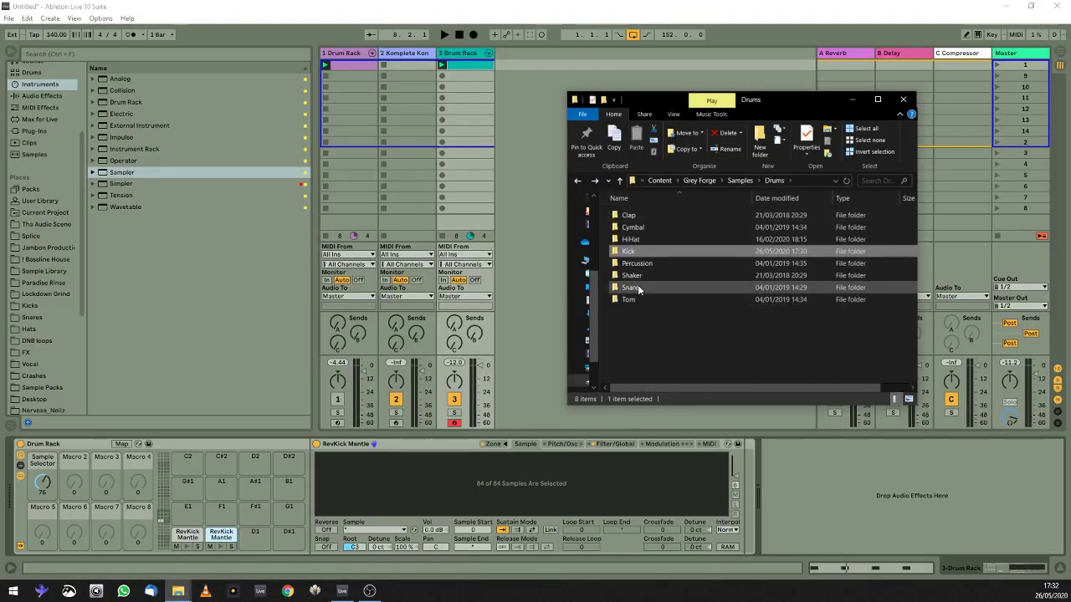
double_click(628, 215)
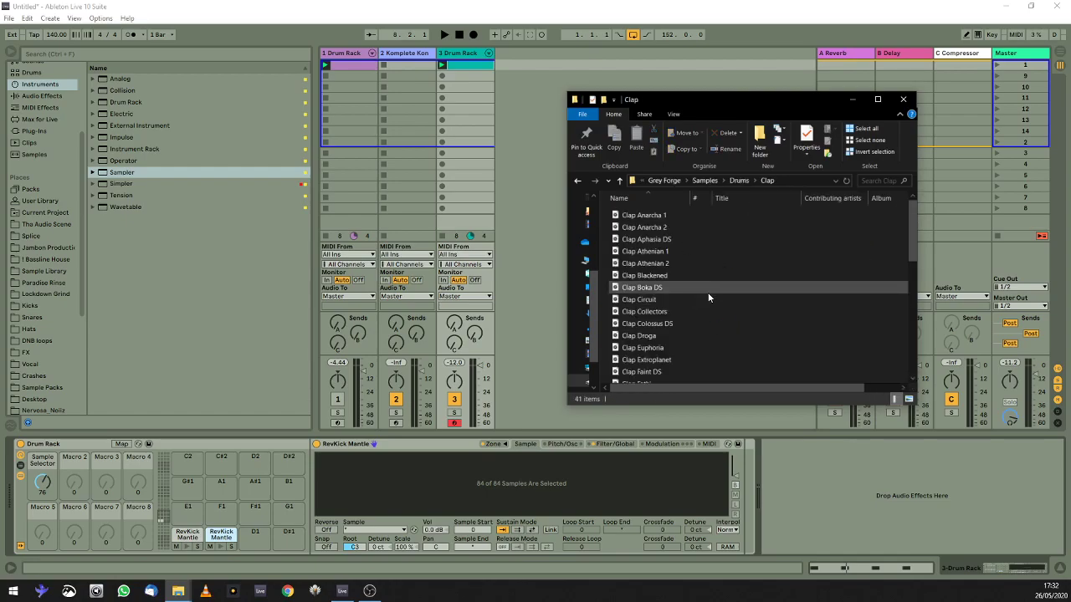
scroll(661, 224, "down", 3)
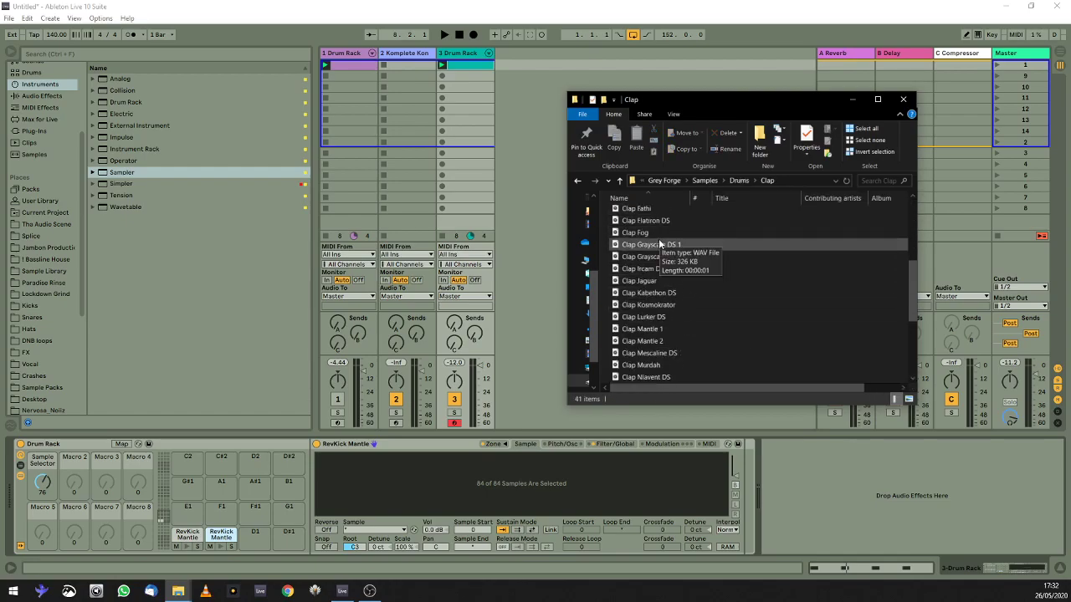
scroll(665, 230, "up", 3)
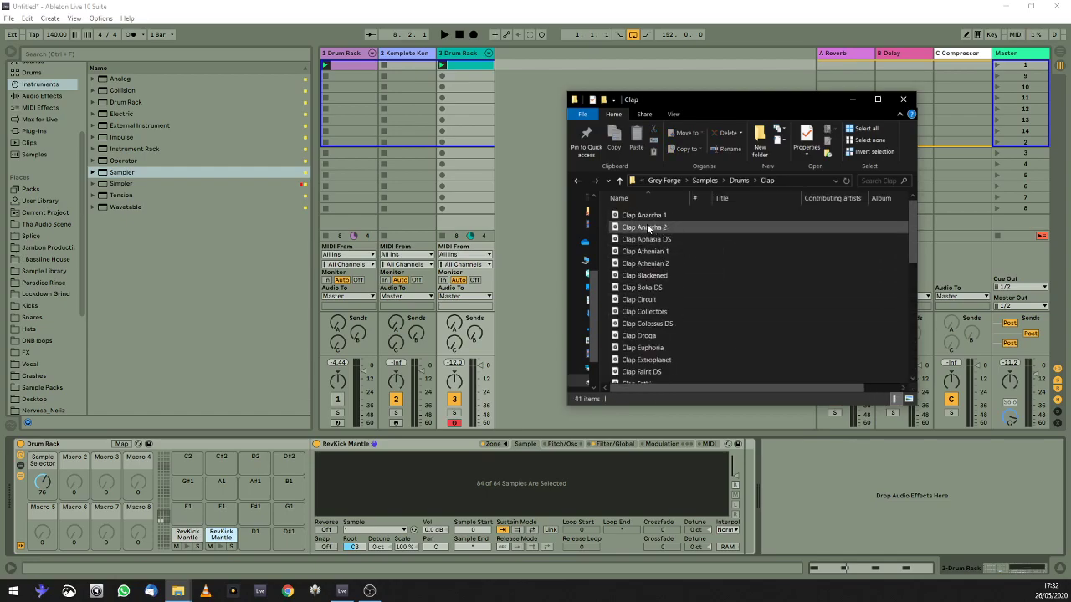
left_click(642, 215)
scroll(640, 360, "down", 9)
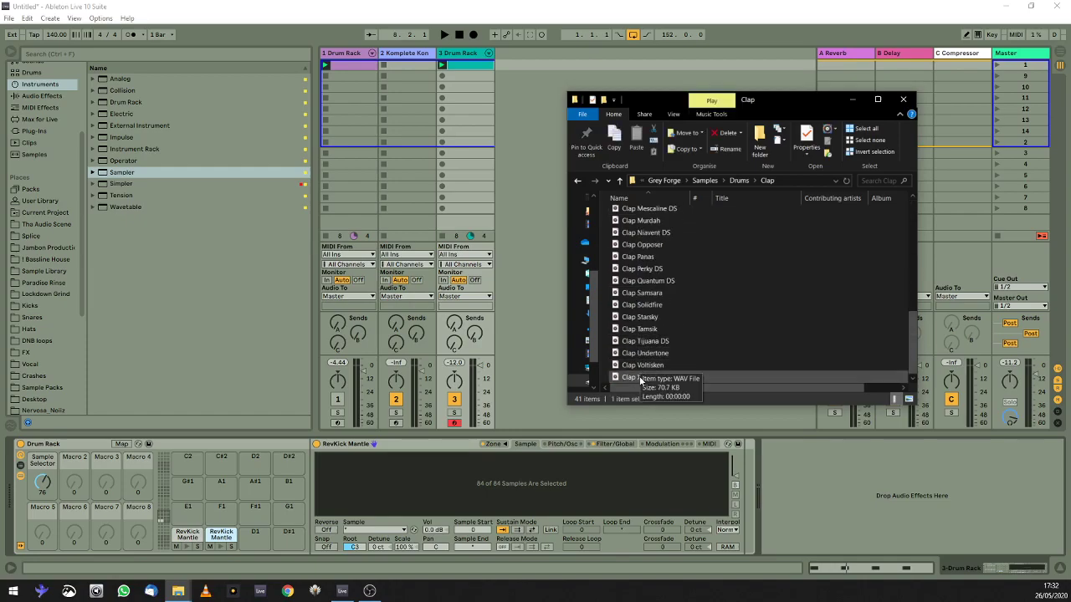
left_click(639, 378, "shift")
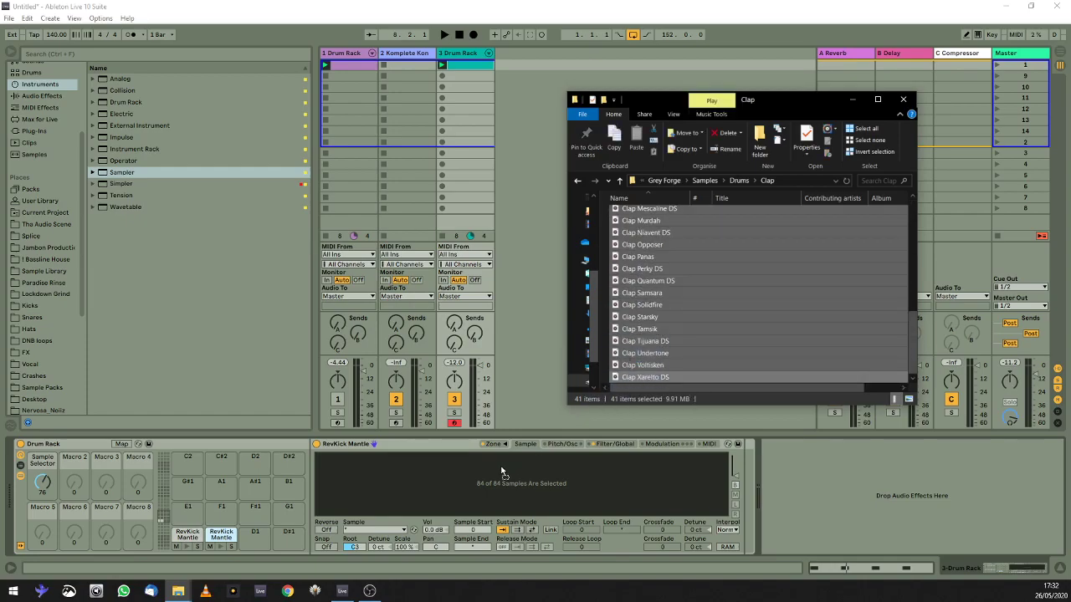
left_click_drag(502, 472, 501, 458)
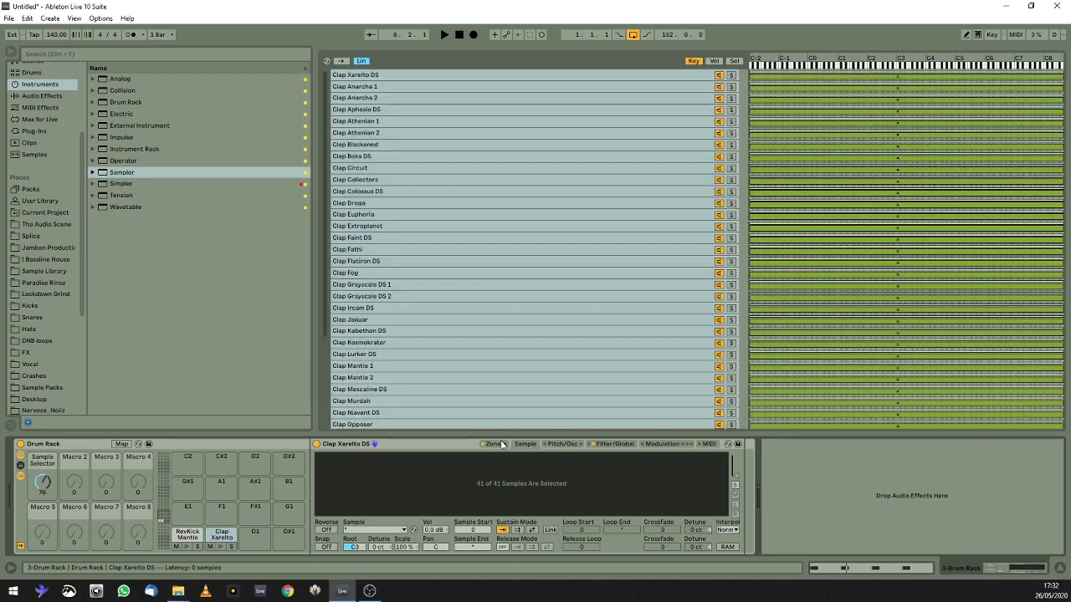
Distribute the 41 clap zones equally, map them to Macro 2, and duplicate the clap pad onto D1 and D#1.
left_click(500, 444)
left_click(493, 444)
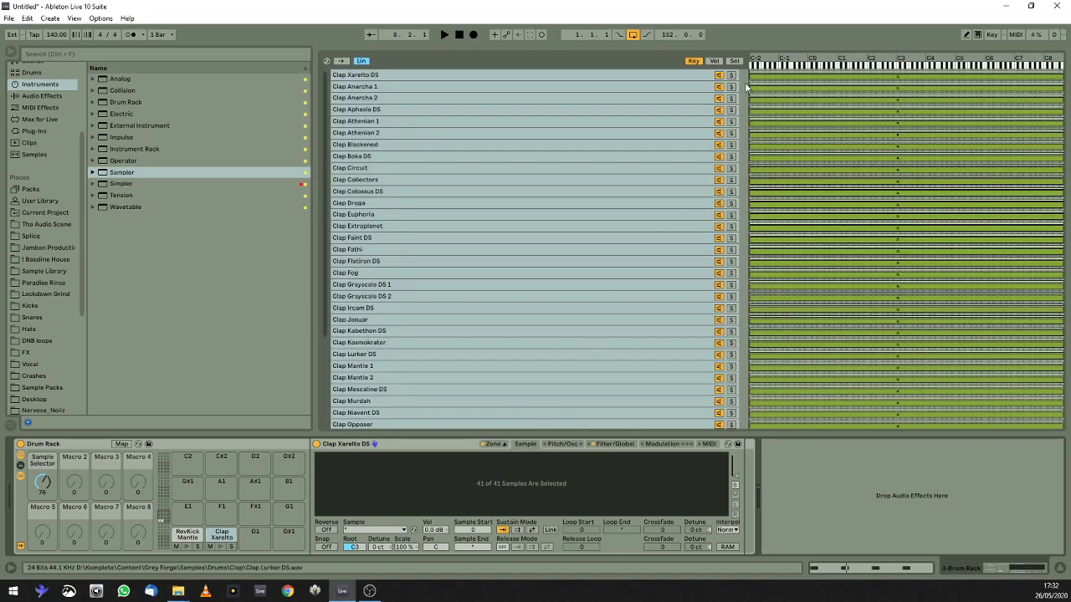
right_click(937, 62)
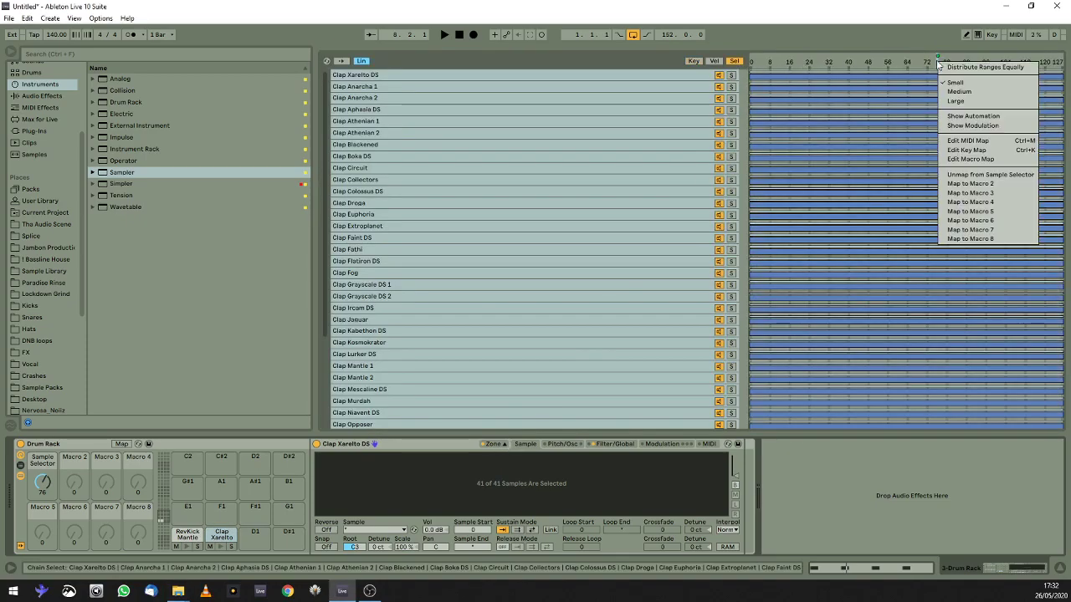
left_click(955, 66)
right_click(936, 60)
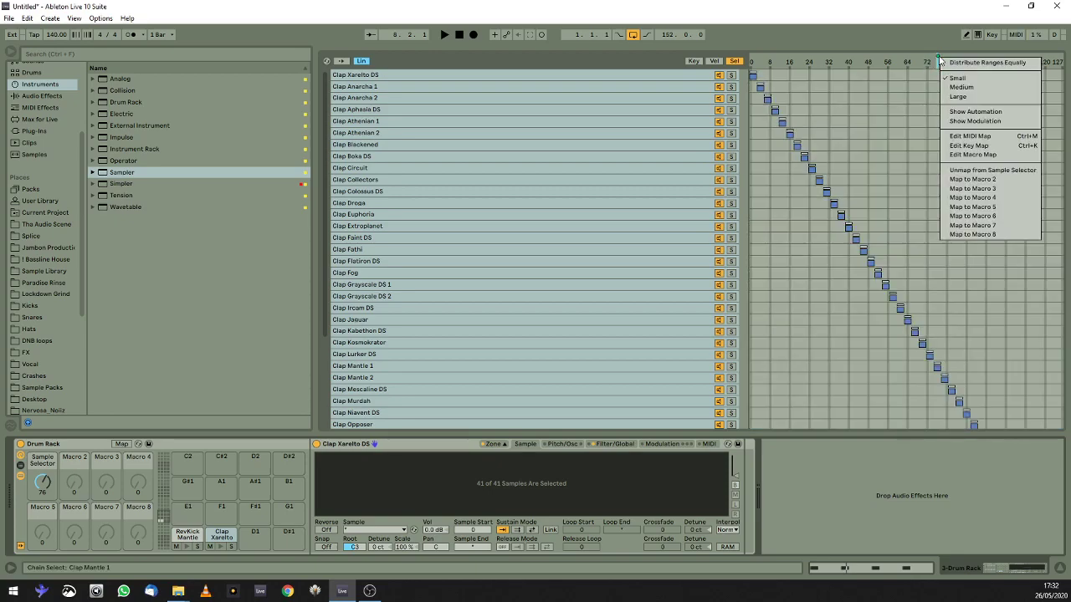
left_click(970, 180)
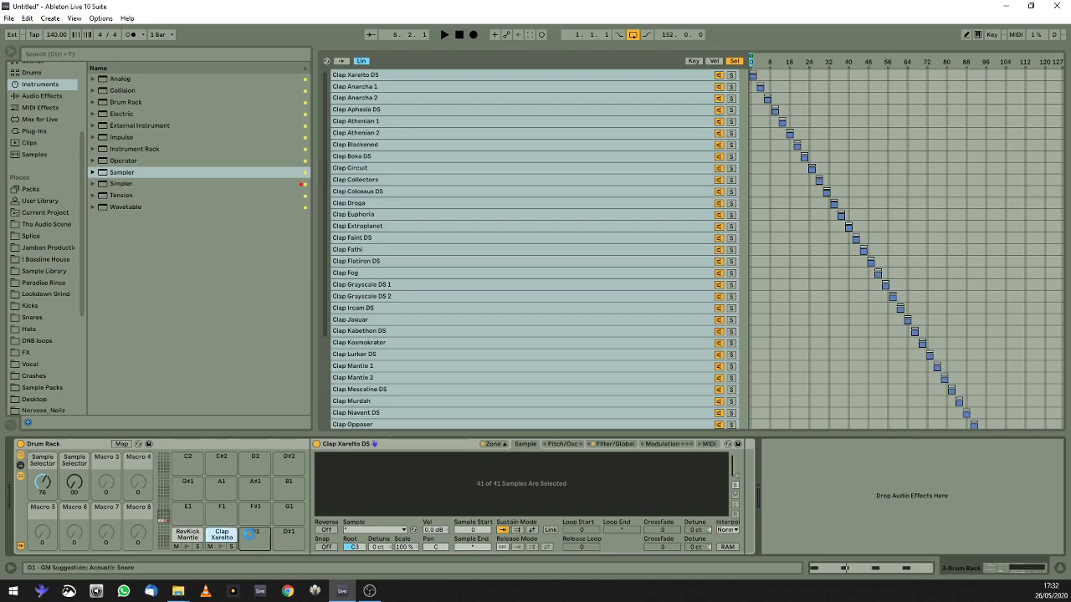
key("ctrl+d")
key("ctrl+d")
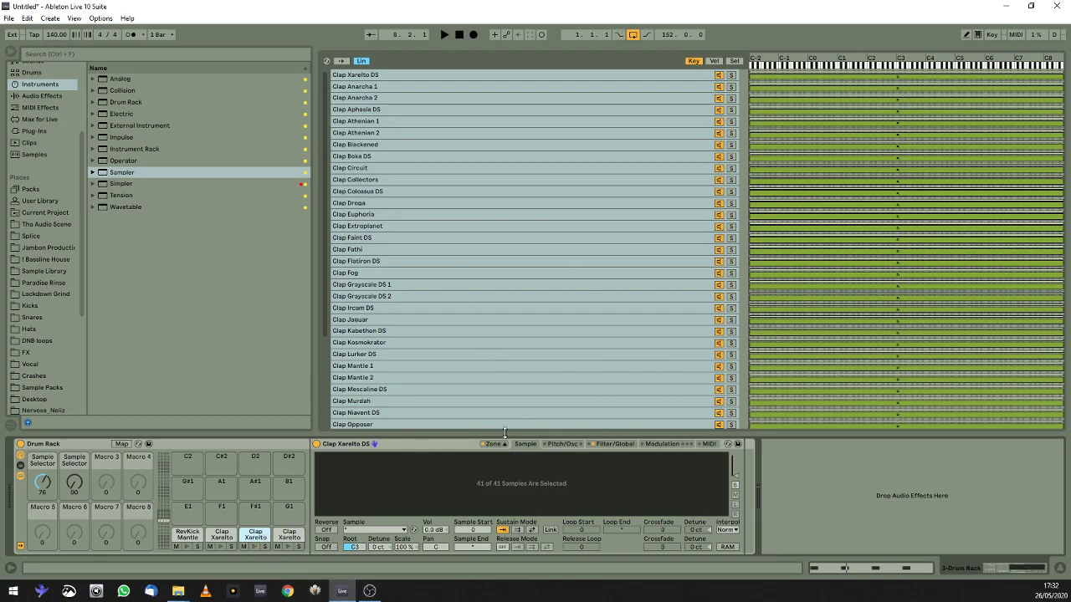
Open the Drums HiHat folder in File Explorer and sort its files by type.
mouse_move(184, 593)
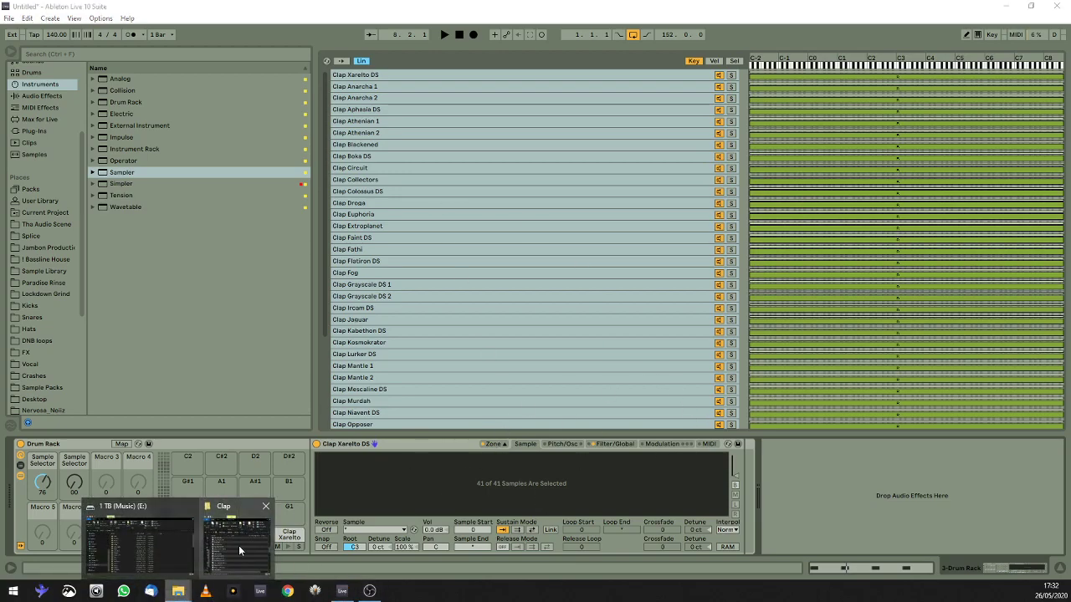
left_click(238, 545)
left_click(577, 181)
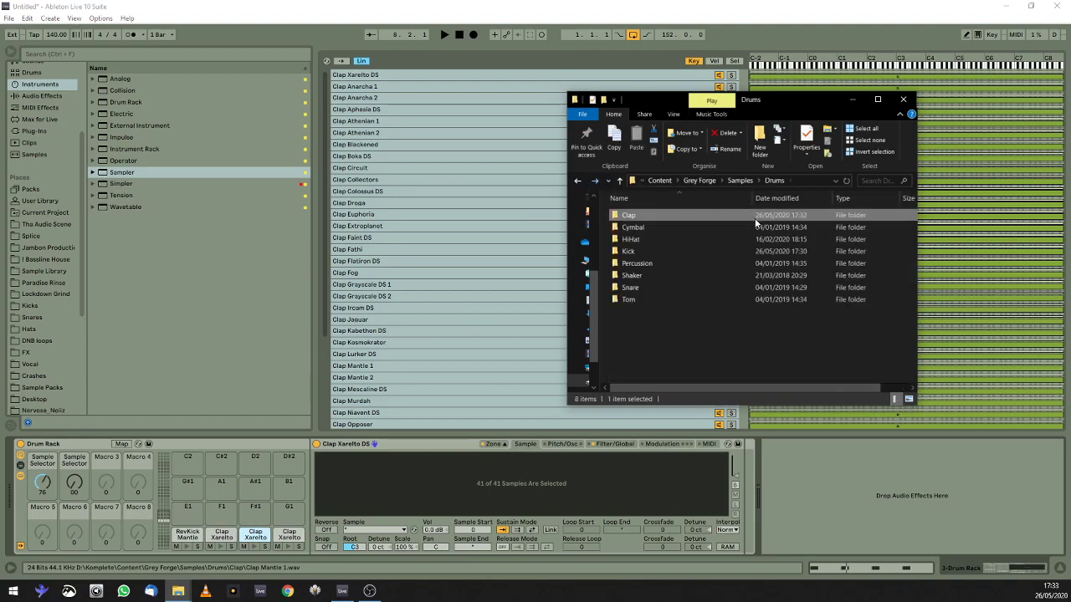
double_click(638, 240)
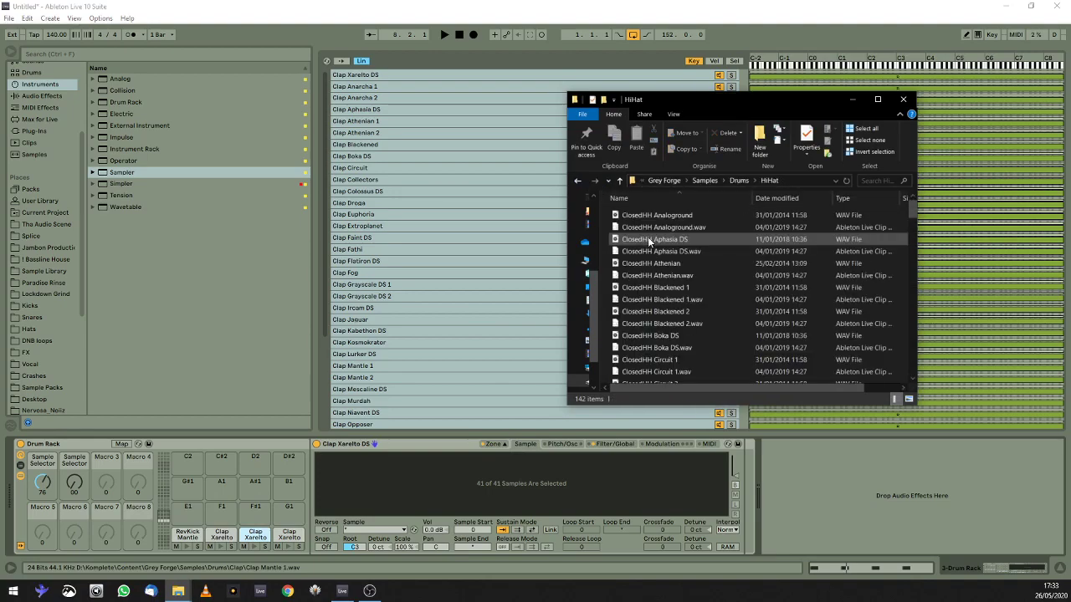
left_click(851, 197)
scroll(695, 293, "down", 20)
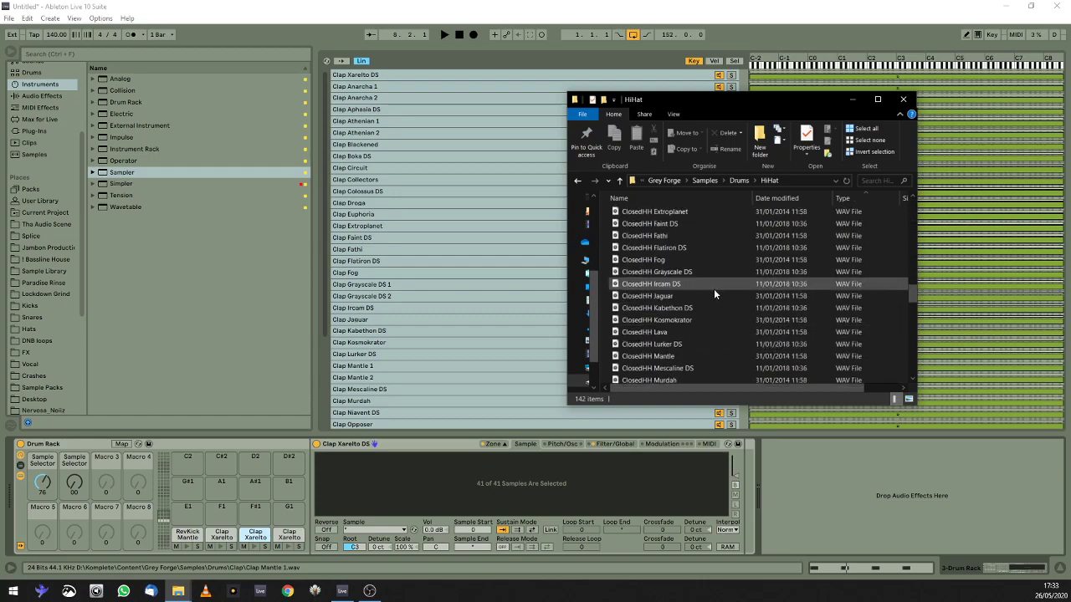
scroll(713, 289, "up", 8)
Select the 86 hi-hat WAVs down to RevOpenHH Circuit and load them into pad D1's Sampler.
left_click(681, 308)
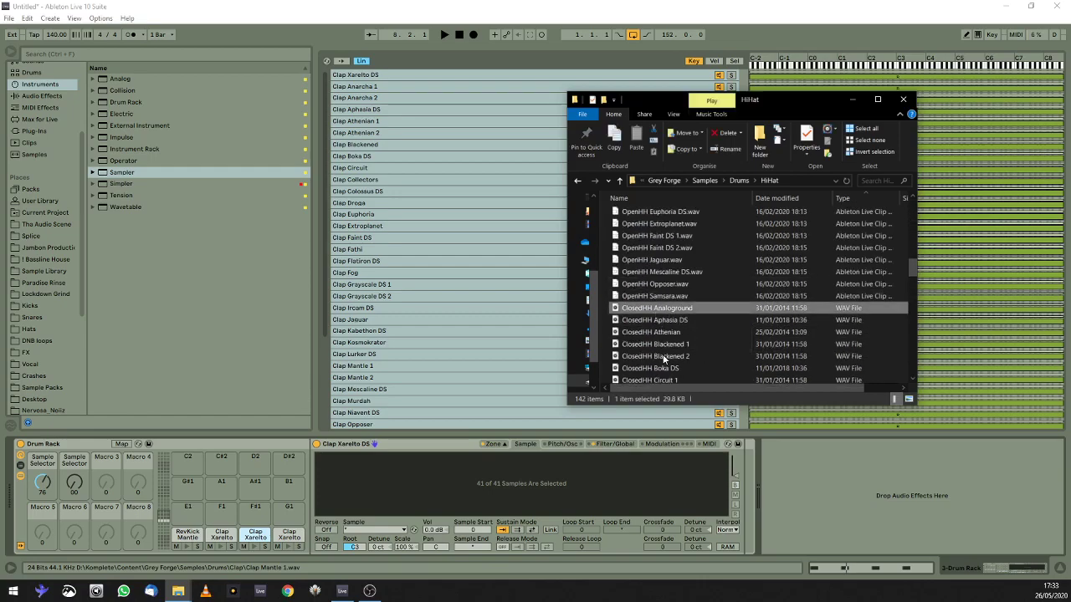
scroll(661, 360, "down", 20)
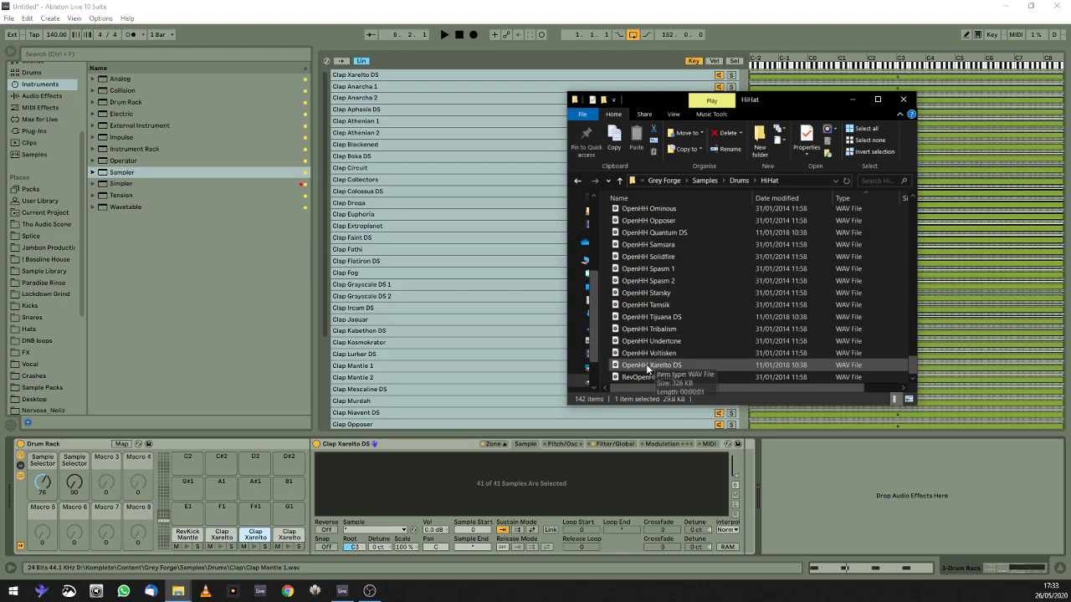
left_click(627, 378, "shift")
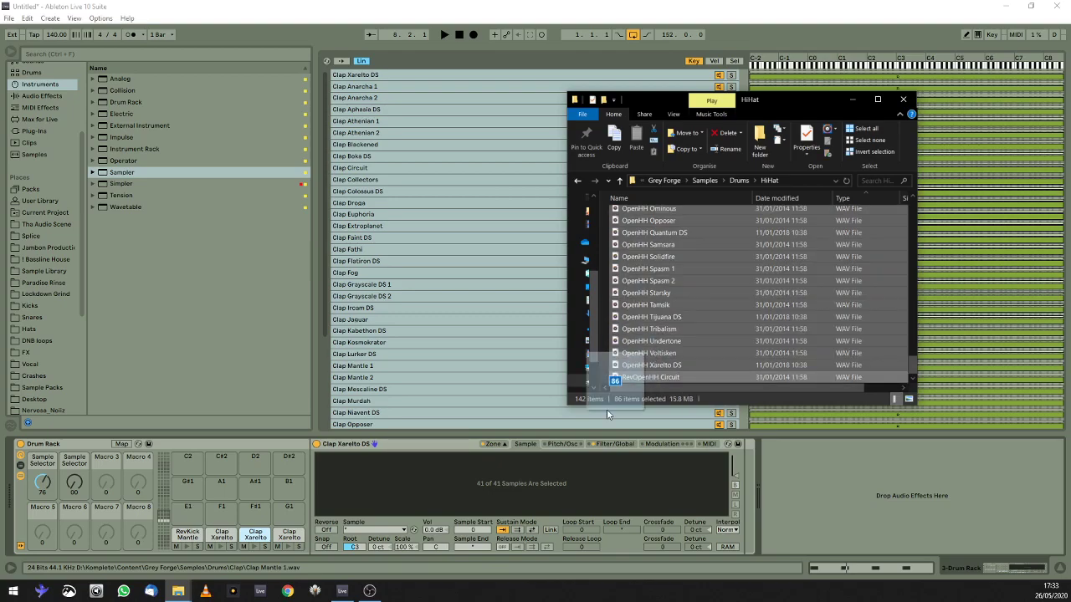
left_click_drag(522, 483, 538, 469)
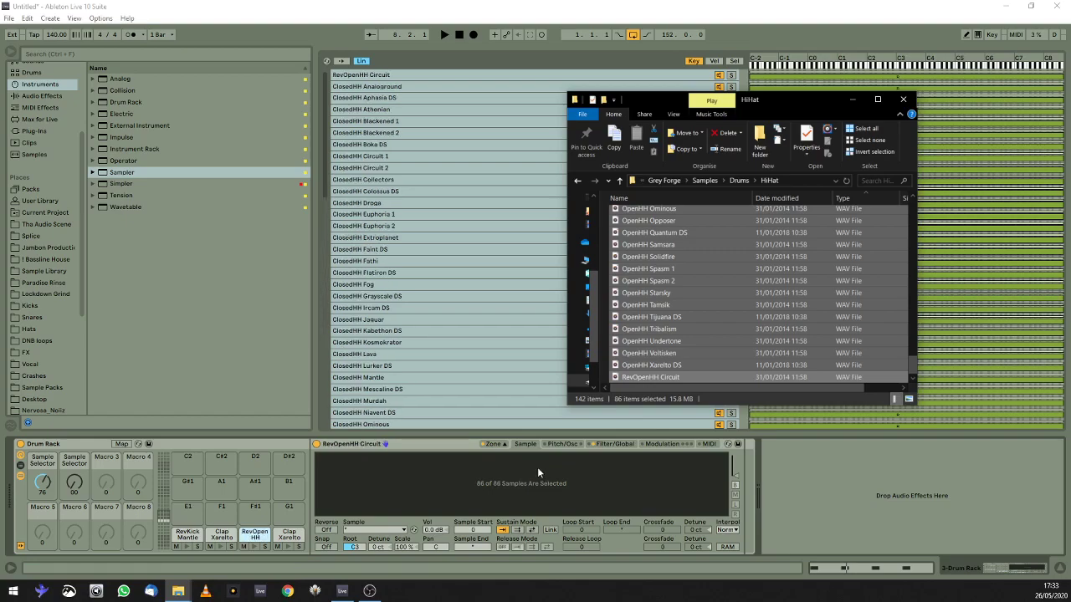
left_click_drag(803, 98, 608, 80)
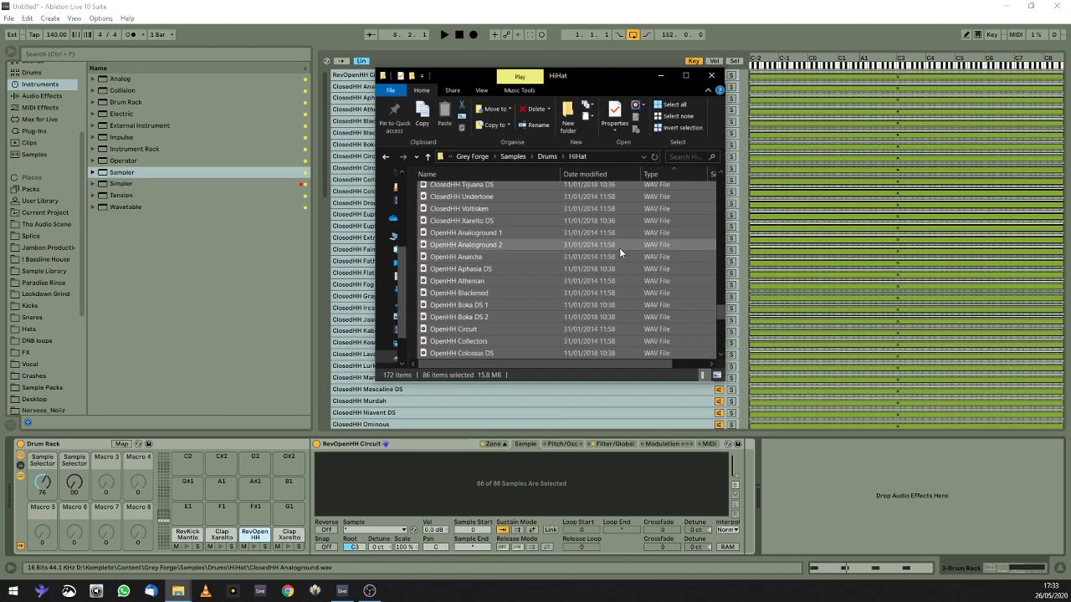
Select the Clap Xarelto pad, then open the Drums > Percussion folder in File Explorer.
left_click(284, 539)
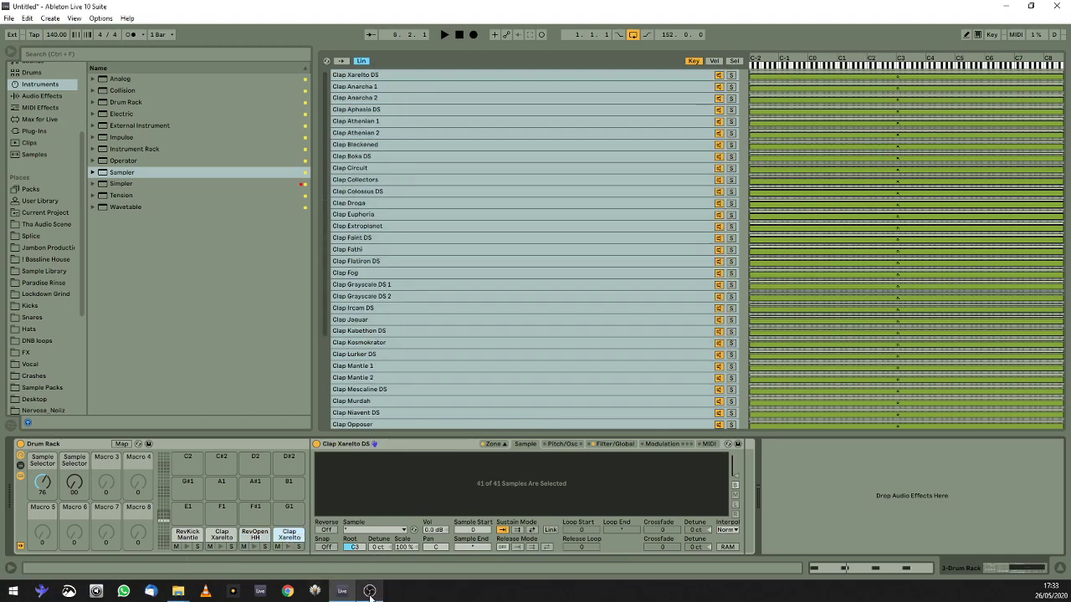
mouse_move(187, 594)
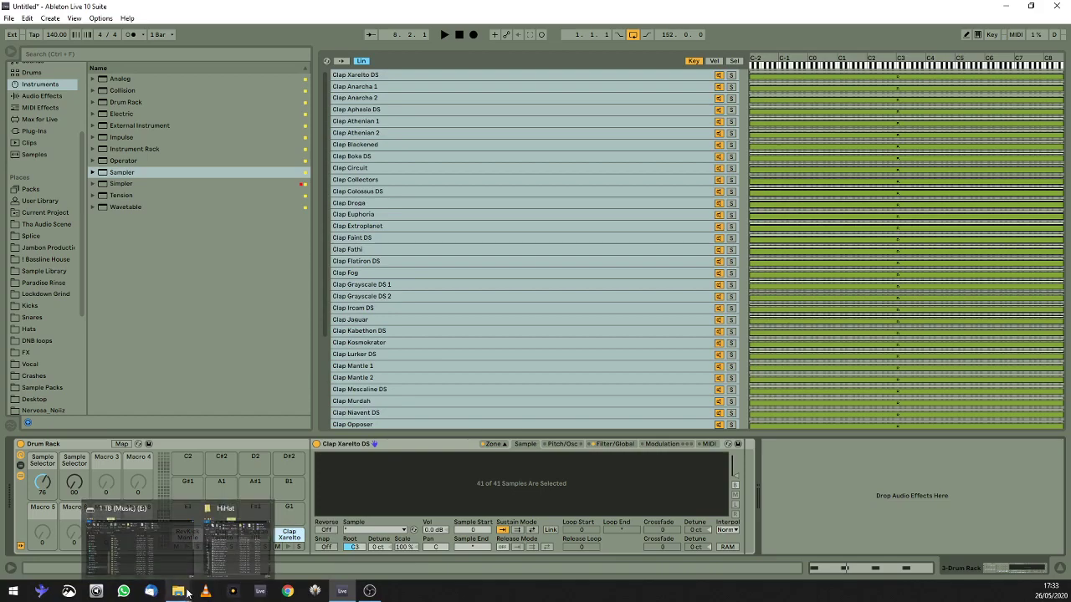
left_click(233, 539)
left_click(383, 157)
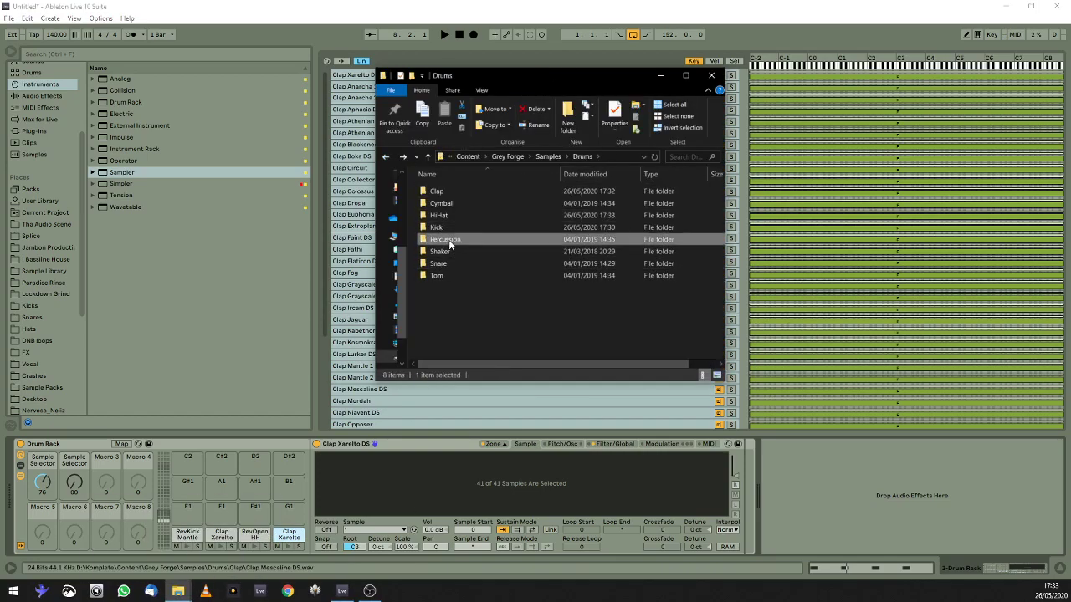
double_click(448, 239)
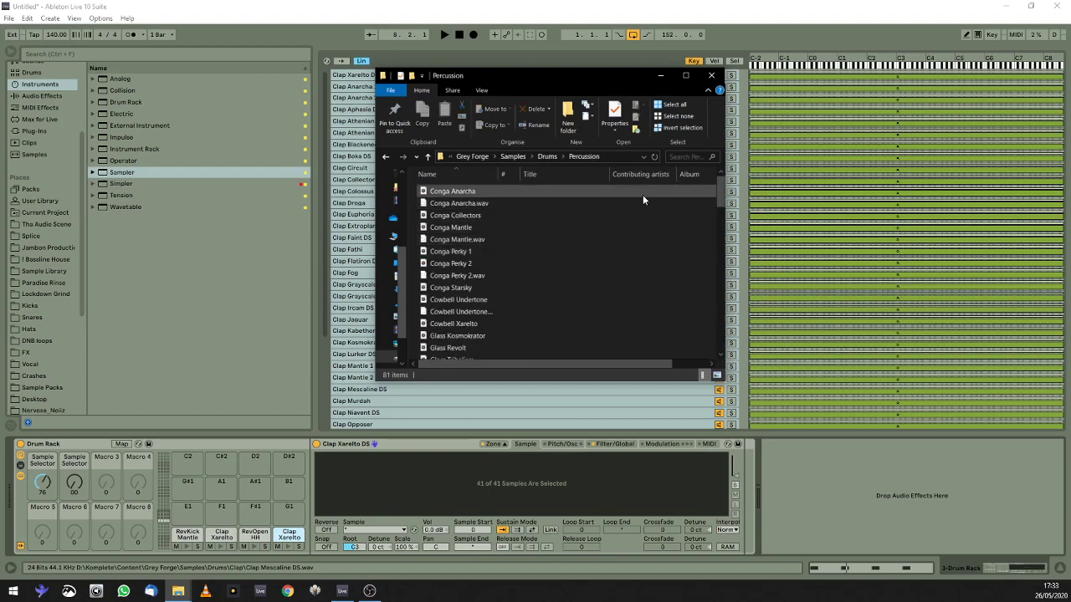
Add a Type column to the Percussion folder's file list.
left_click_drag(623, 359, 681, 356)
right_click(532, 176)
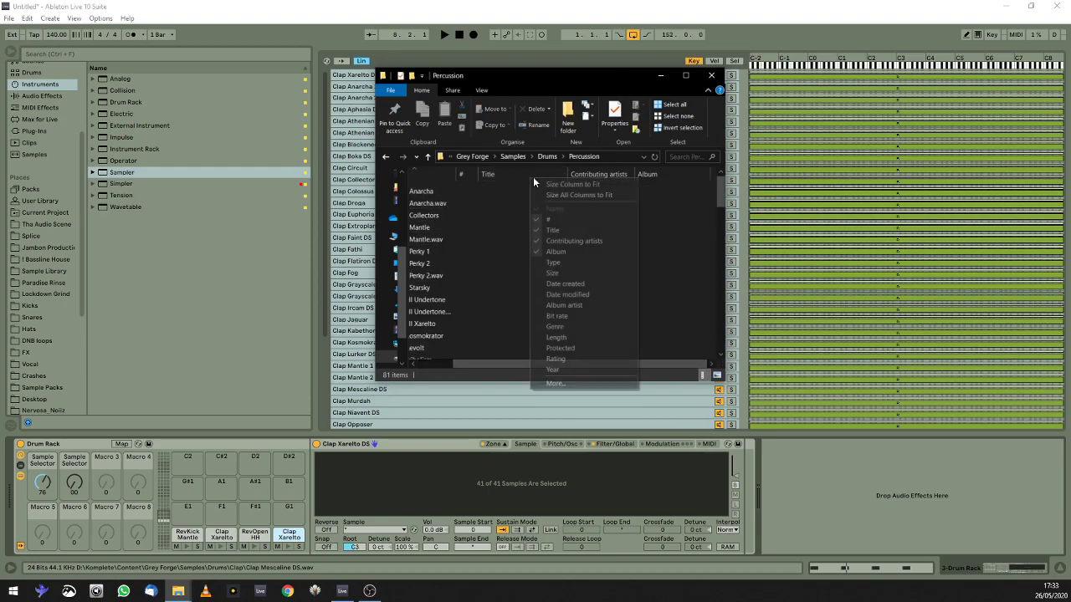
left_click(566, 263)
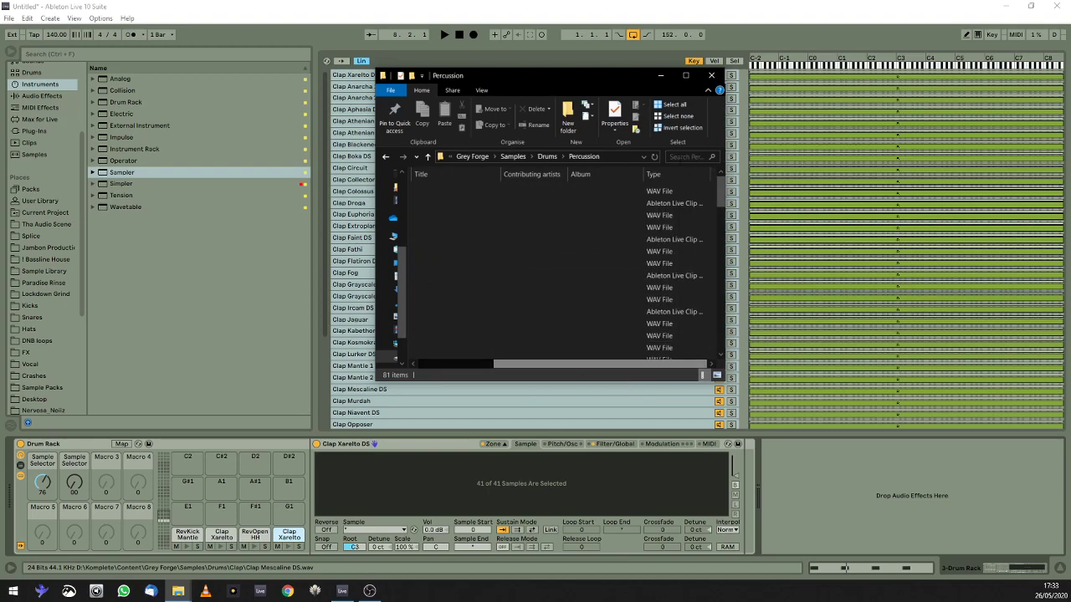
left_click_drag(579, 365, 505, 365)
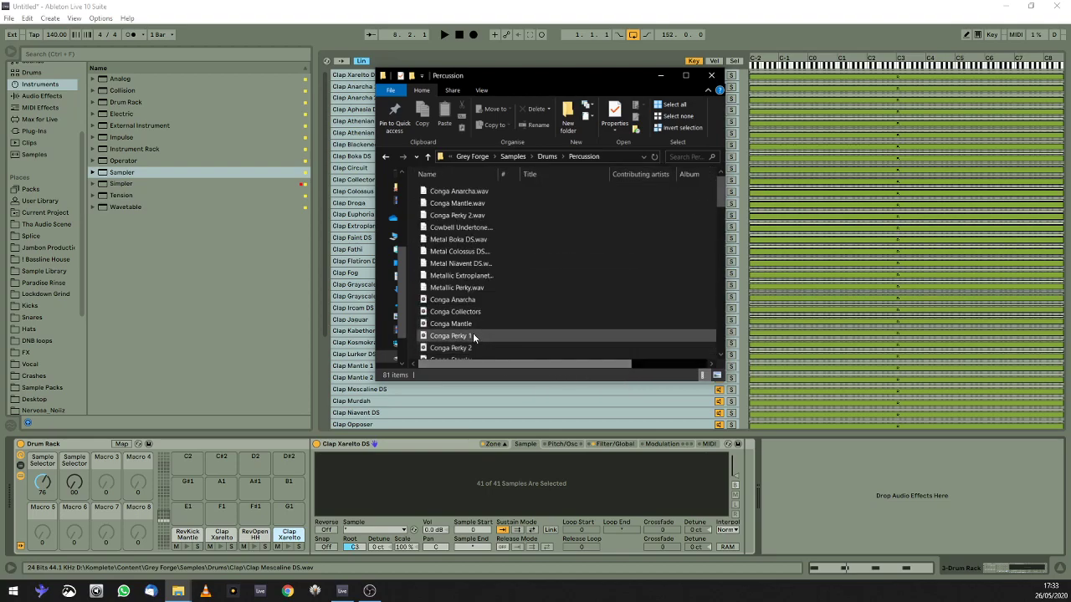
Select the samples from Conga Anarcha to Xylophone Revolt 2 and drop them onto the last pad's Sampler.
scroll(445, 308, "down", 12)
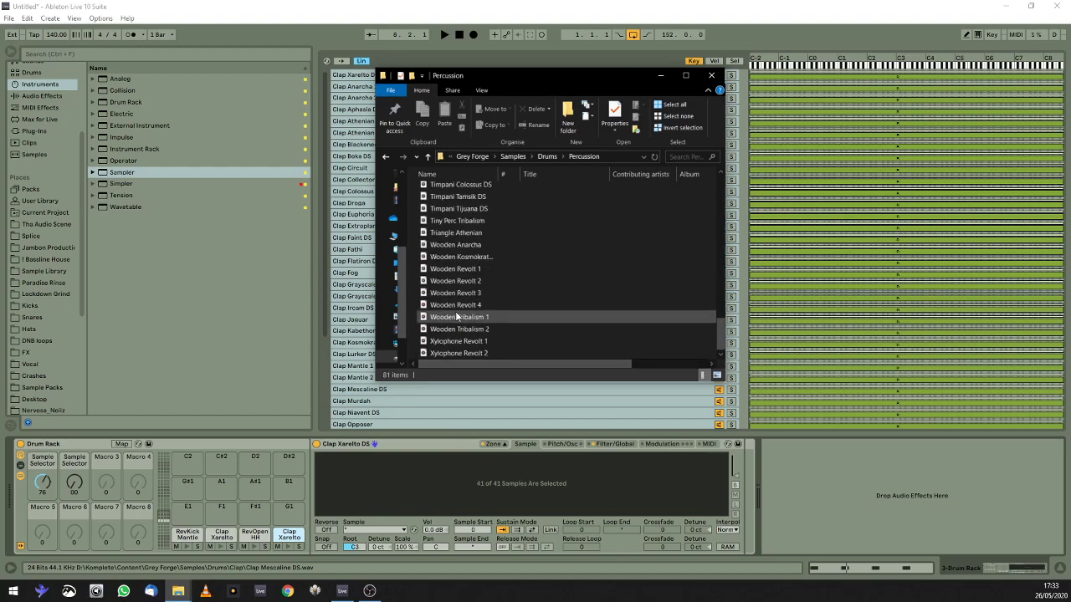
scroll(469, 268, "up", 10)
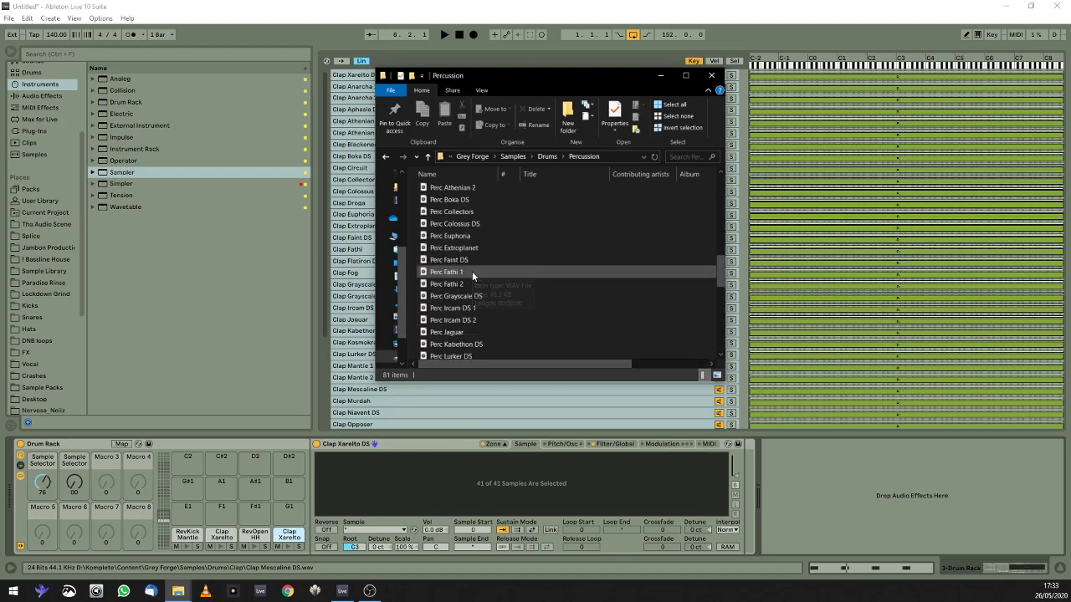
scroll(472, 272, "up", 5)
left_click(451, 301)
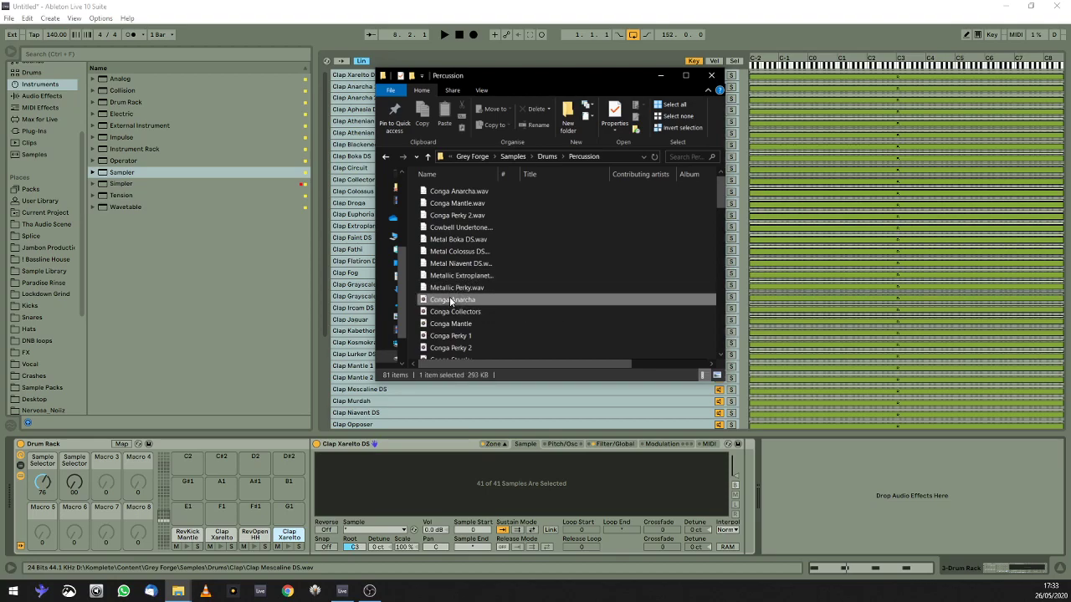
scroll(456, 313, "down", 12)
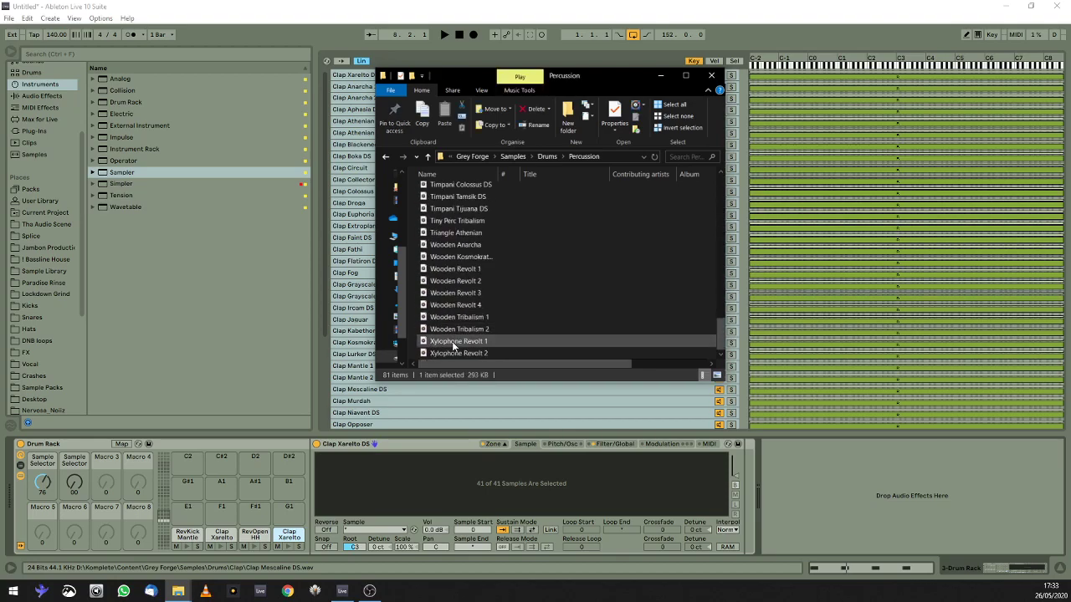
left_click(451, 353, "shift")
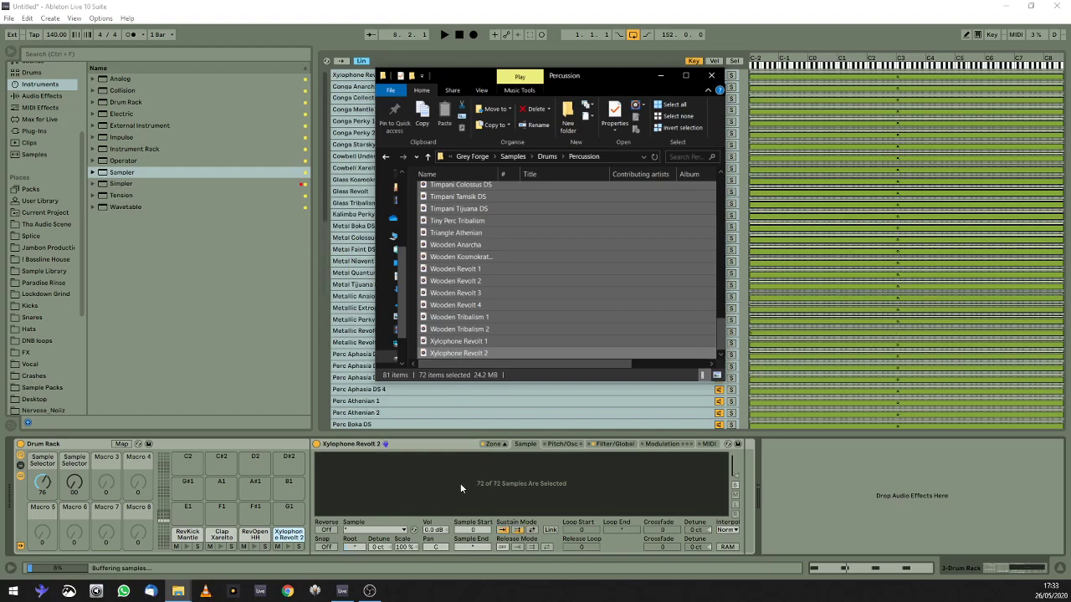
scroll(529, 248, "up", 10)
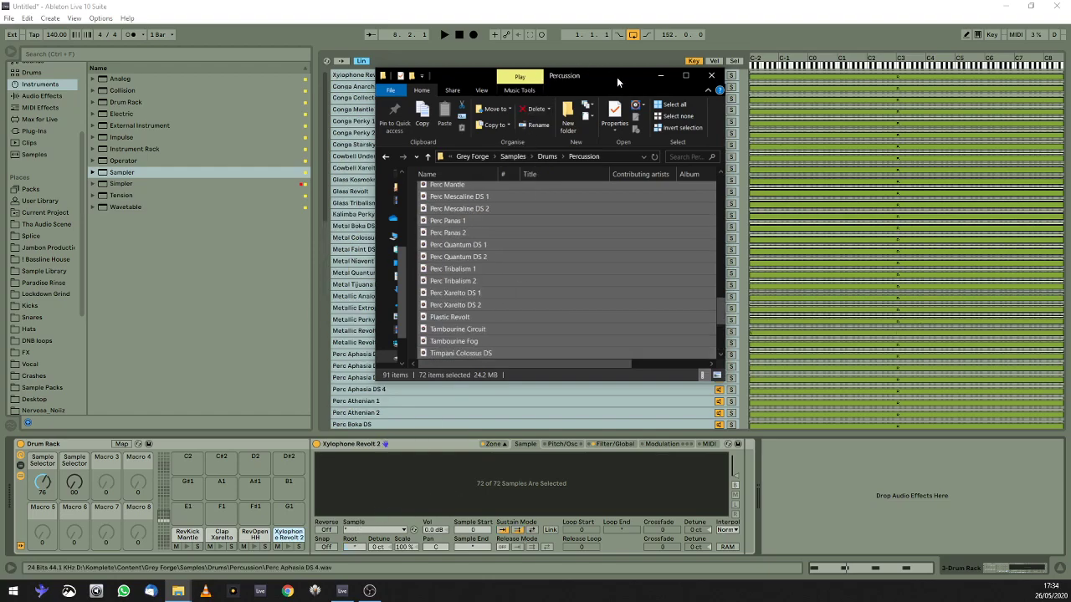
left_click_drag(616, 77, 845, 143)
Distribute the RevOpenHH pad's 86 hi-hat zones equally across the selector and map it to Macro 3.
left_click(890, 143)
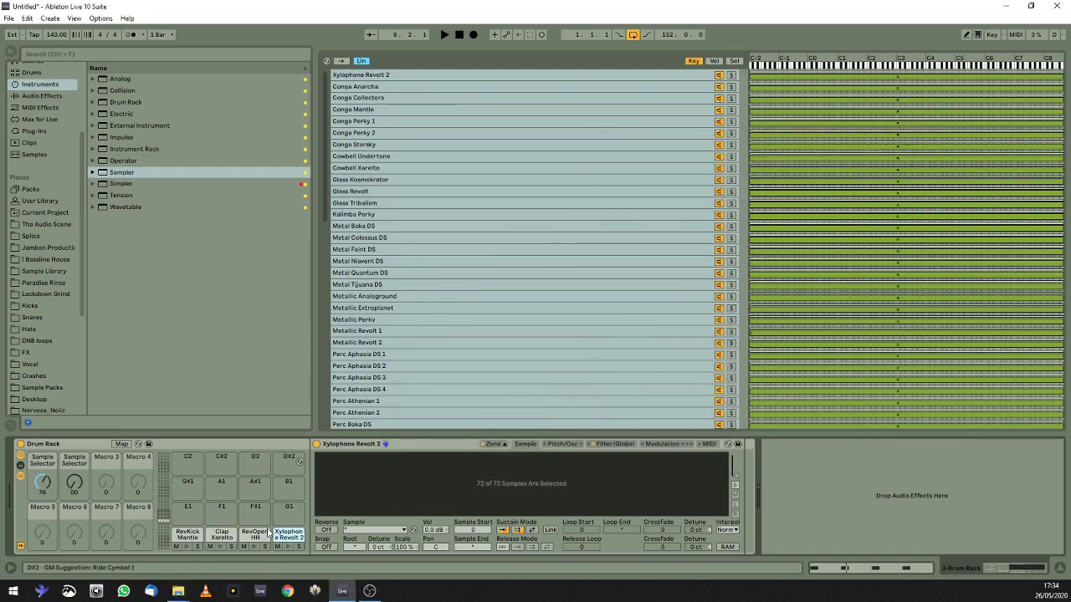
left_click(254, 540)
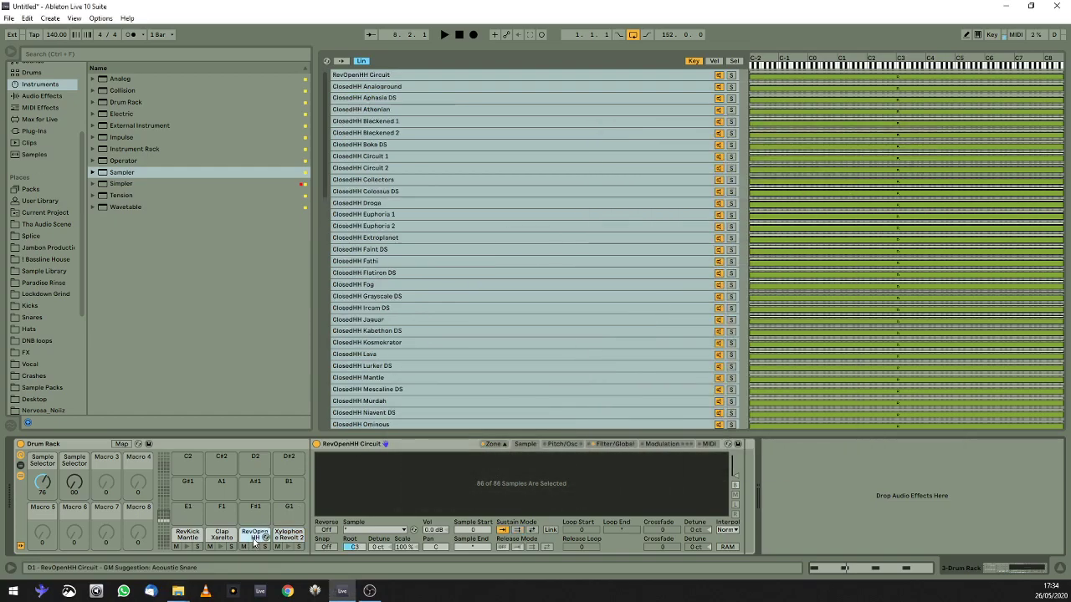
left_click(734, 61)
right_click(751, 61)
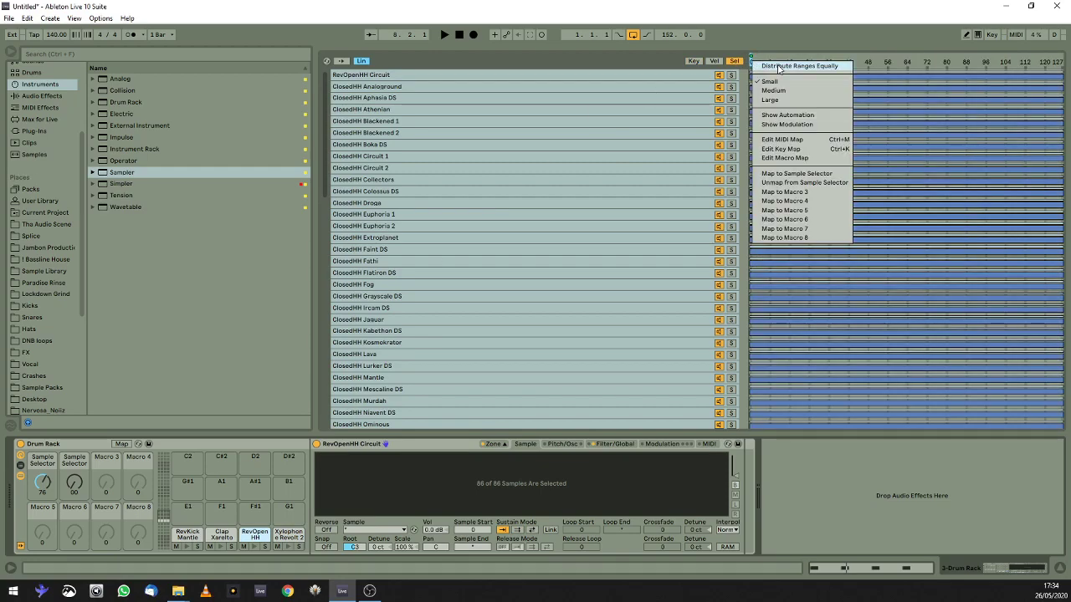
left_click(791, 66)
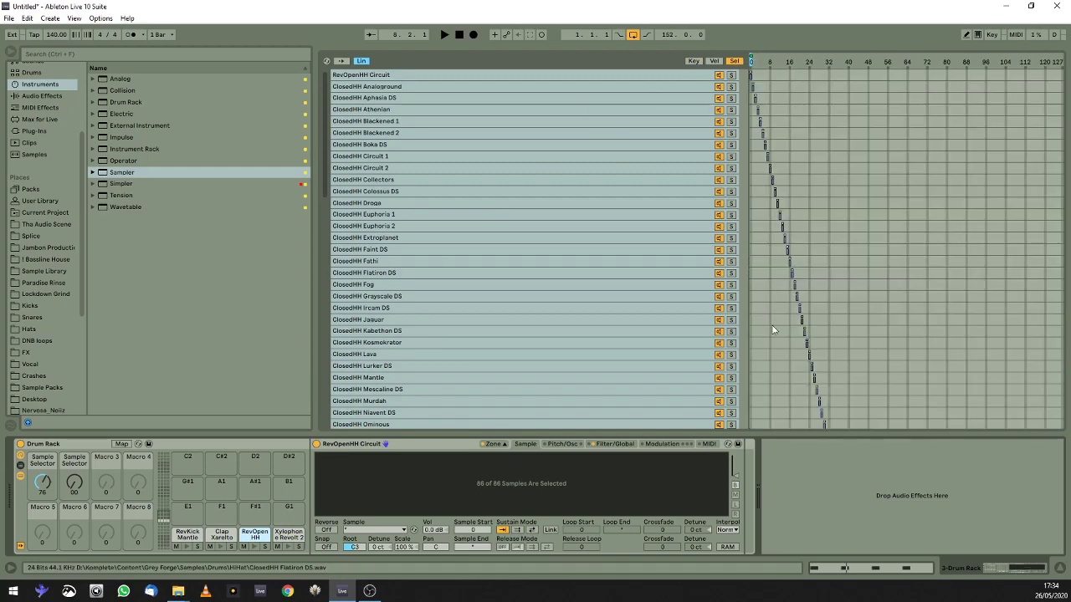
right_click(751, 61)
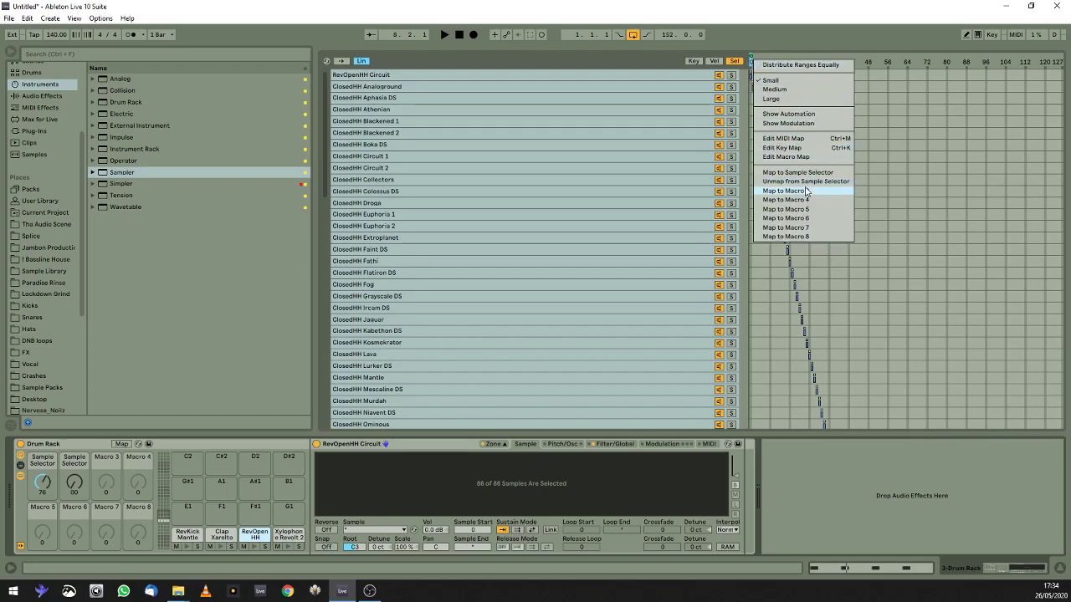
left_click(805, 190)
Distribute the Xylophone Revolt 2 pad's 72 zones equally across the selector and map it to Macro 4.
left_click(289, 535)
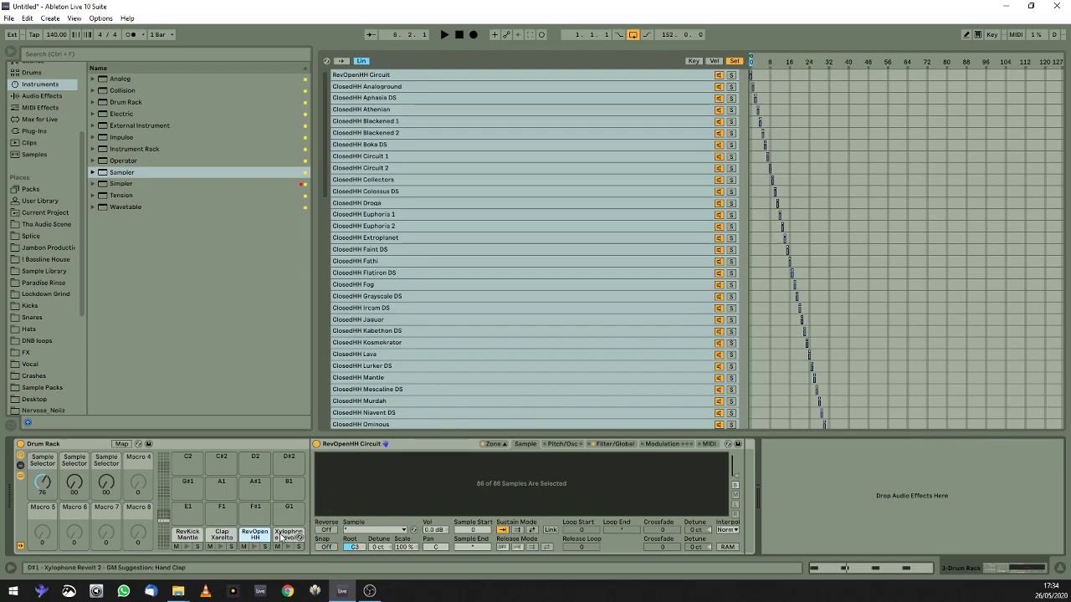
left_click(734, 61)
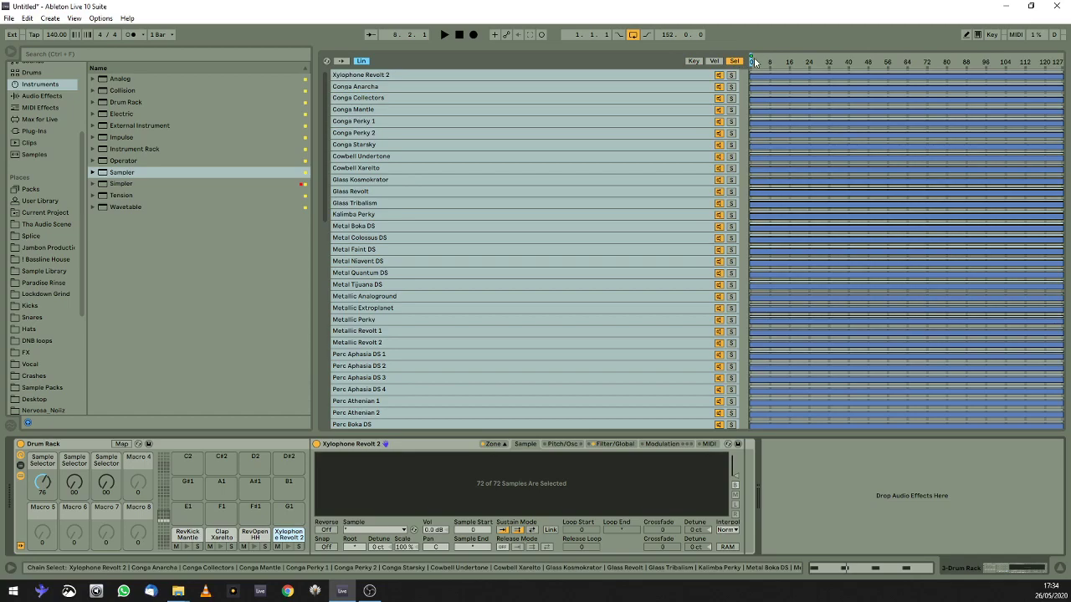
right_click(753, 60)
left_click(763, 66)
right_click(760, 60)
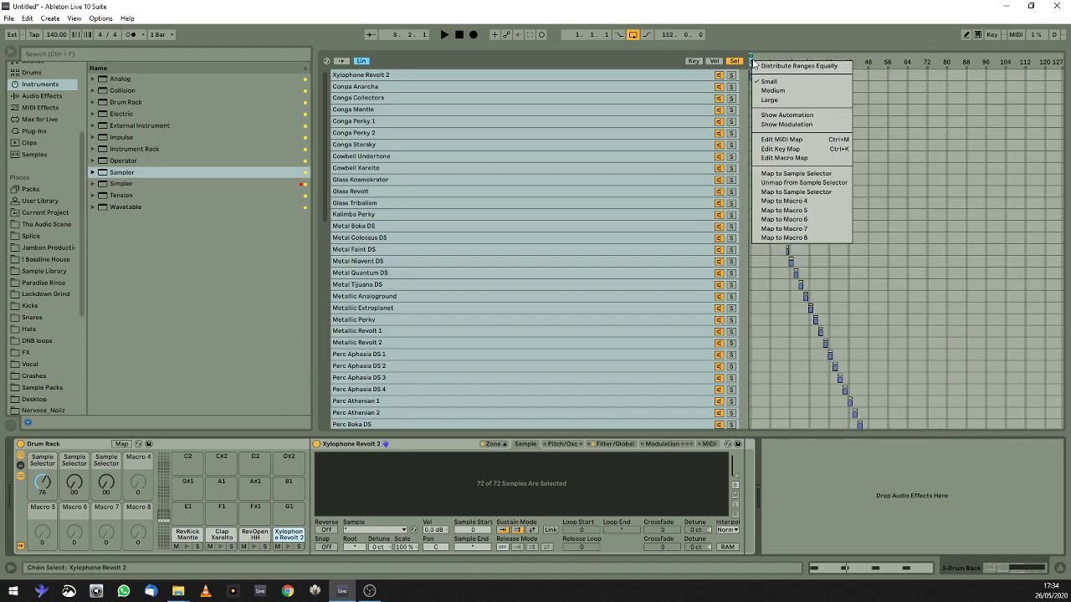
left_click(805, 201)
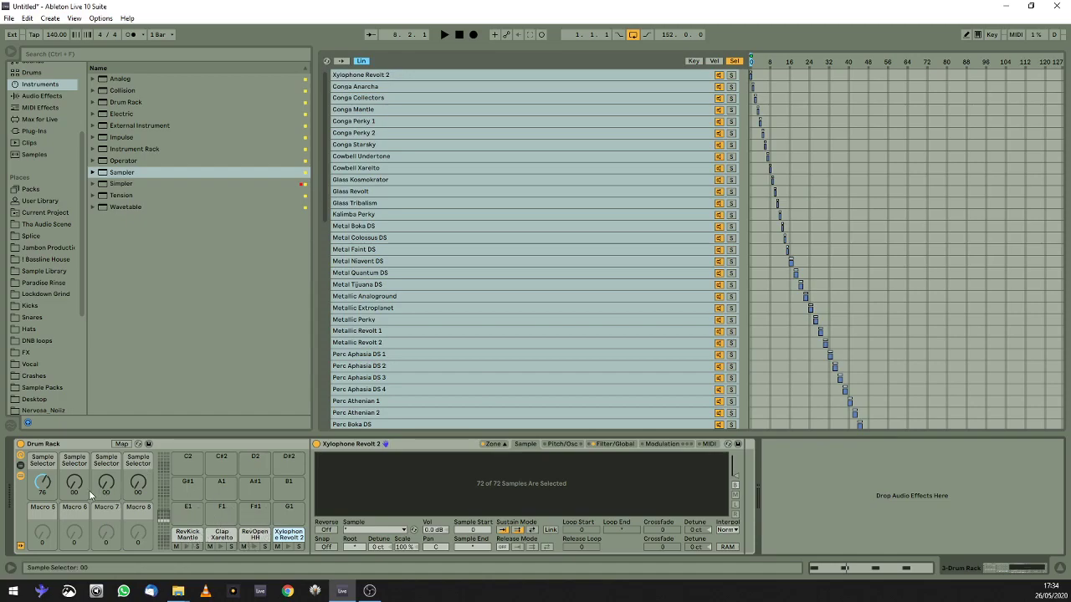
Rename the second macro to 'Clap' and the third macro to 'Hat'.
right_click(76, 462)
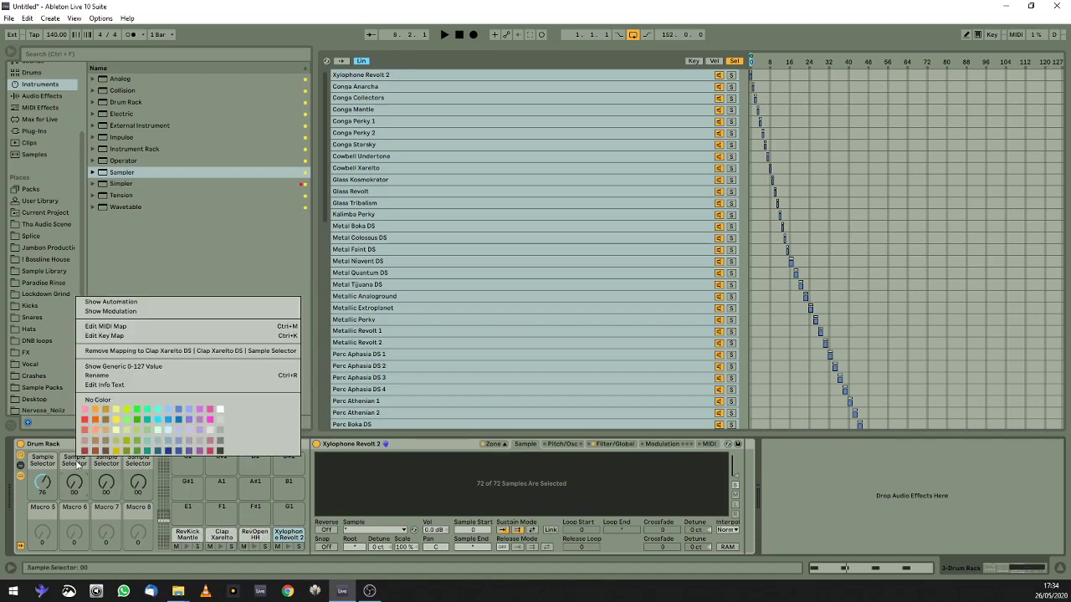
left_click(103, 375)
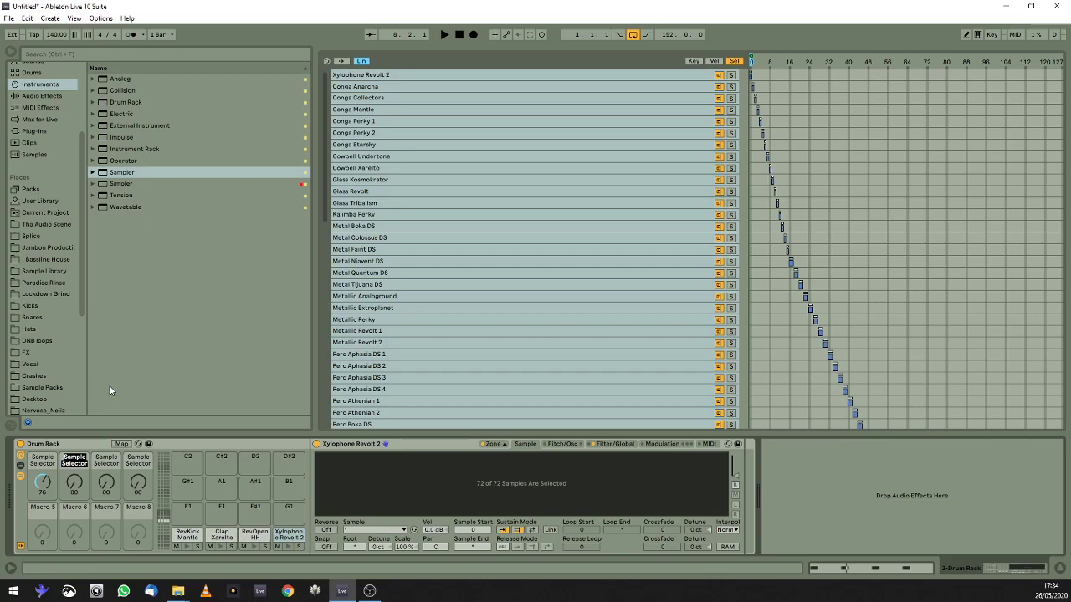
type("Clap")
right_click(106, 461)
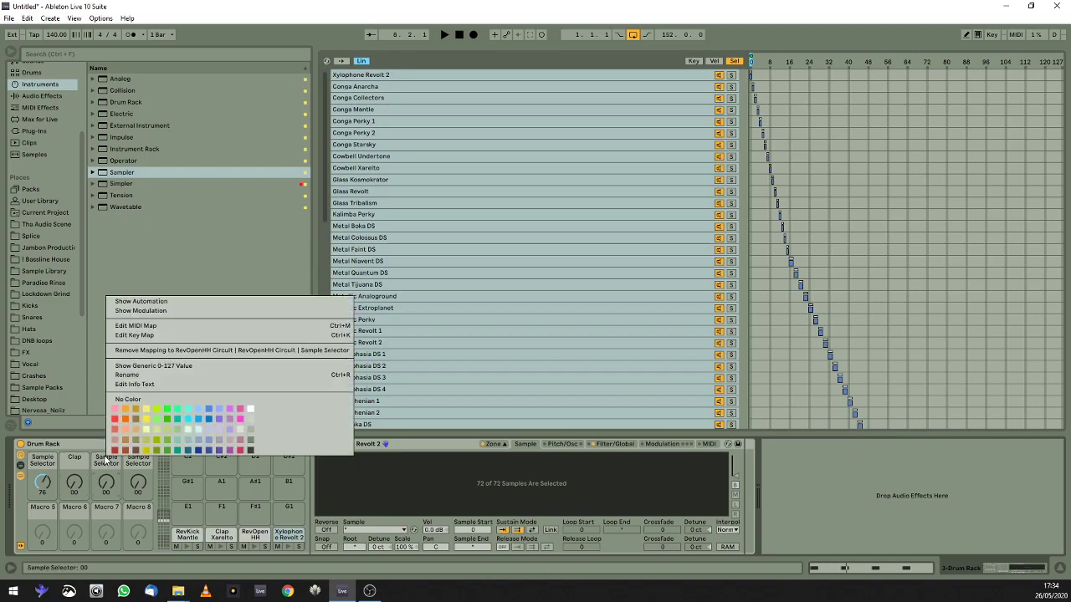
left_click(155, 375)
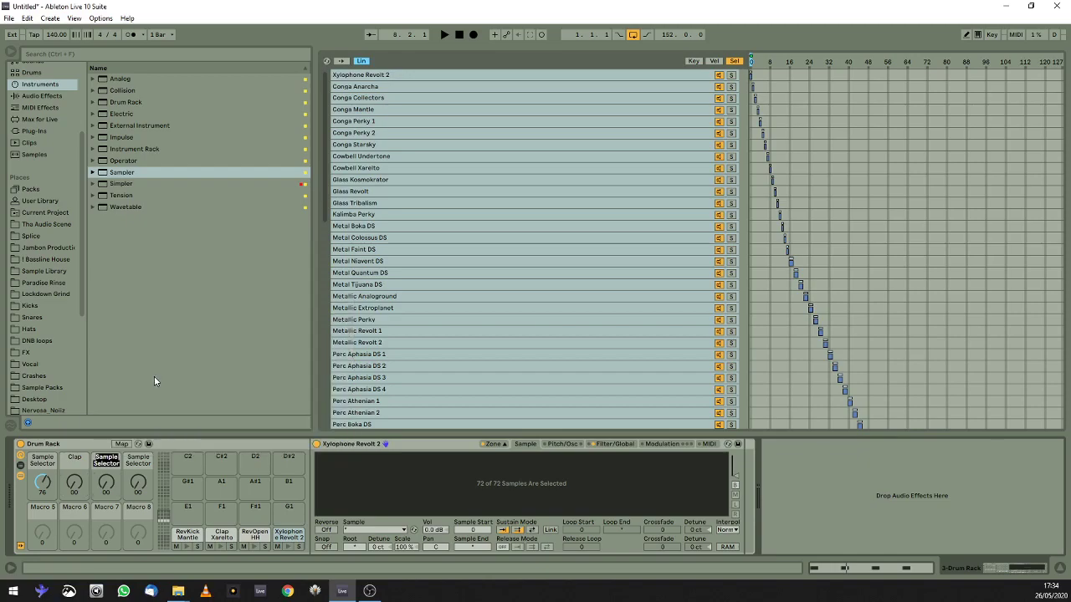
type("Hat")
key("Return")
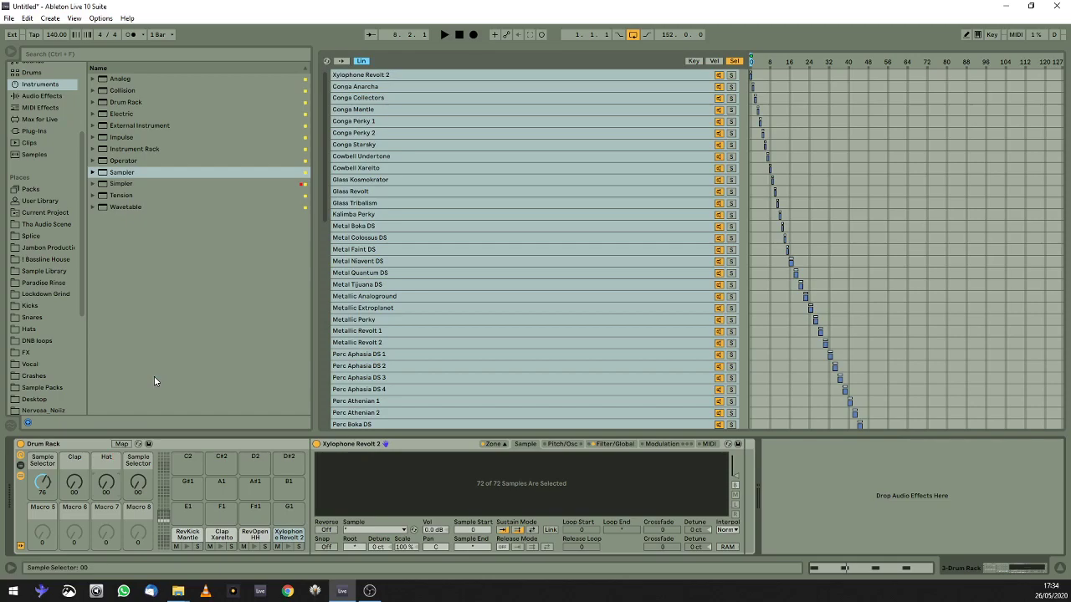
Rename the fourth macro to 'perc' and the first macro to 'Kick'.
right_click(144, 462)
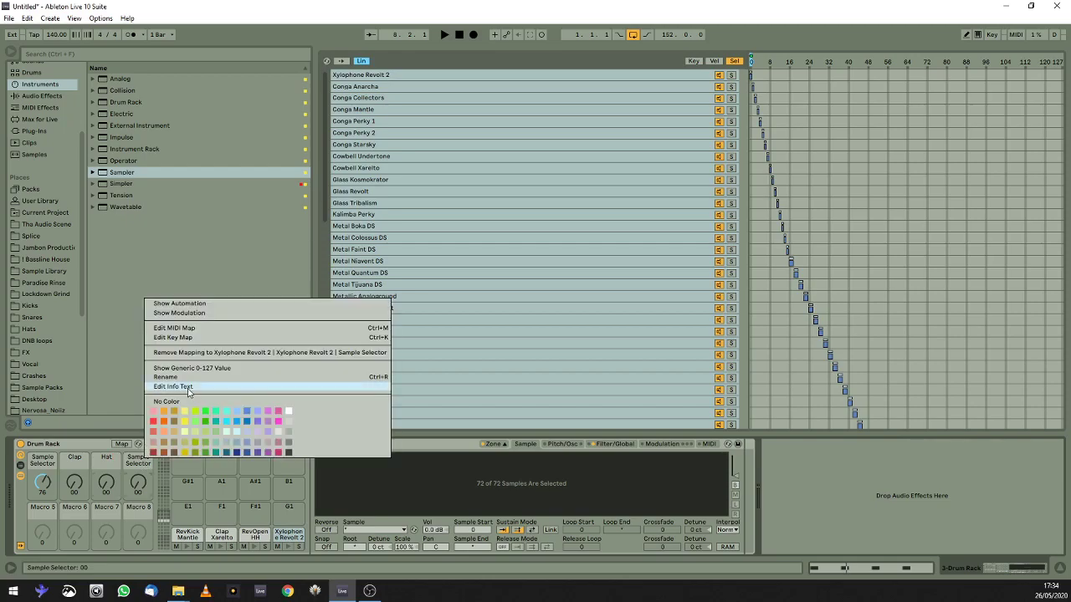
left_click(188, 378)
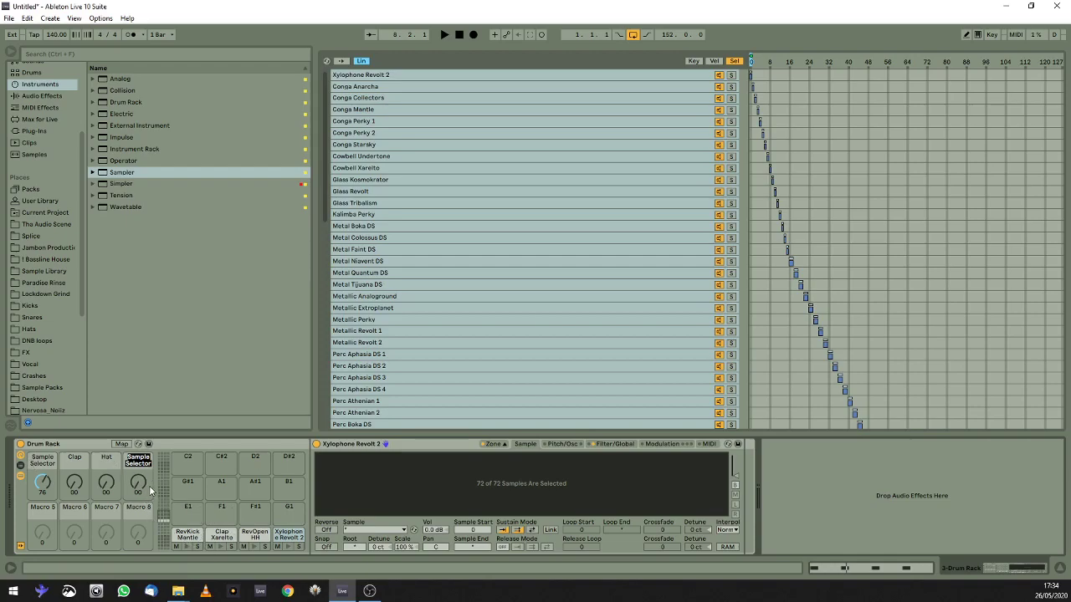
type("perc")
key("Return")
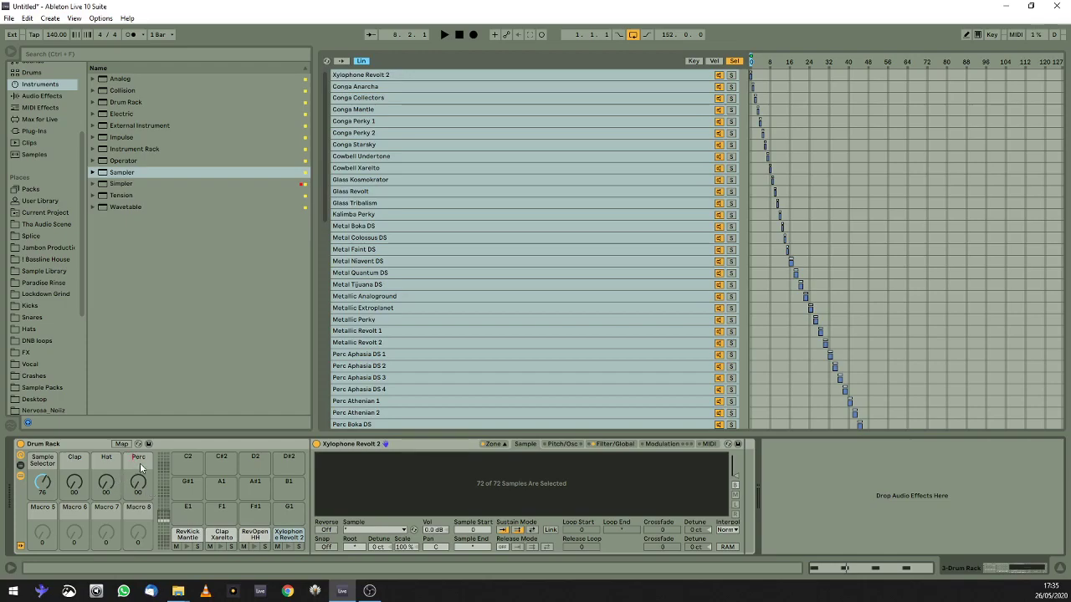
right_click(46, 466)
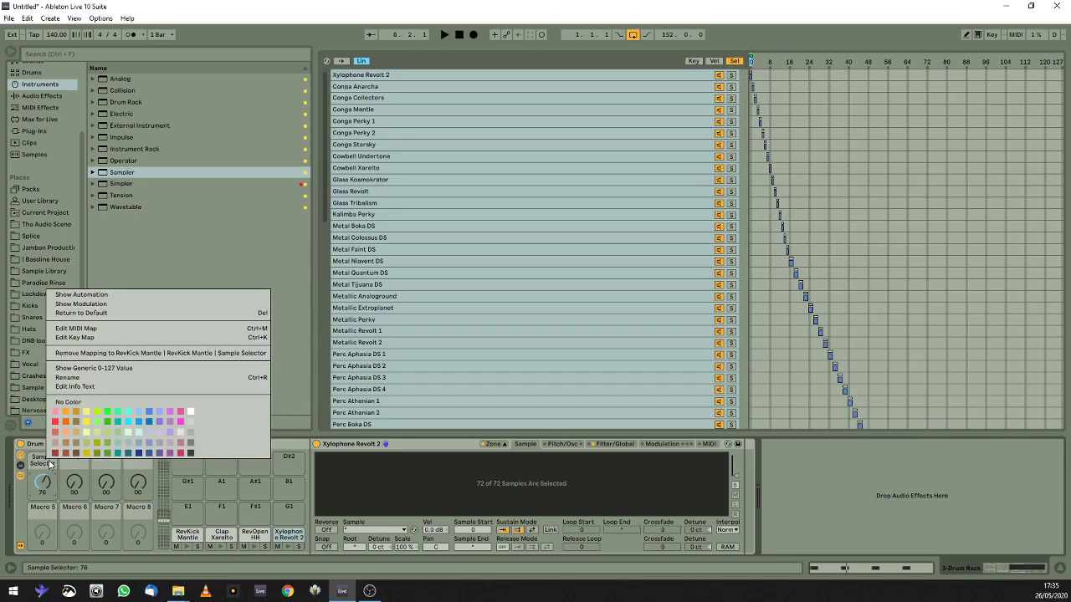
left_click(87, 385)
type("Kick")
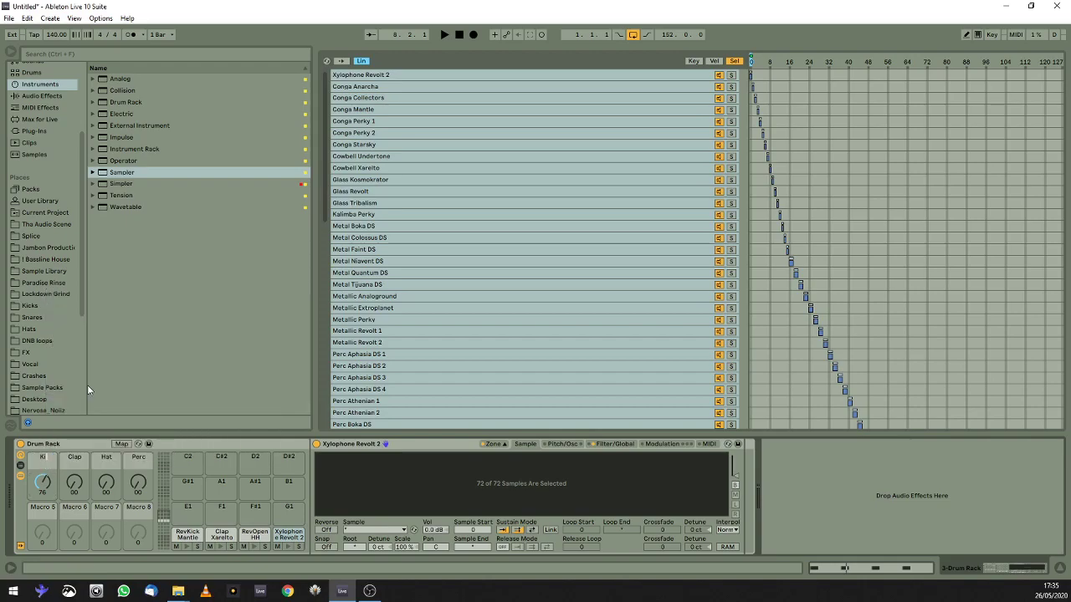
key("Return")
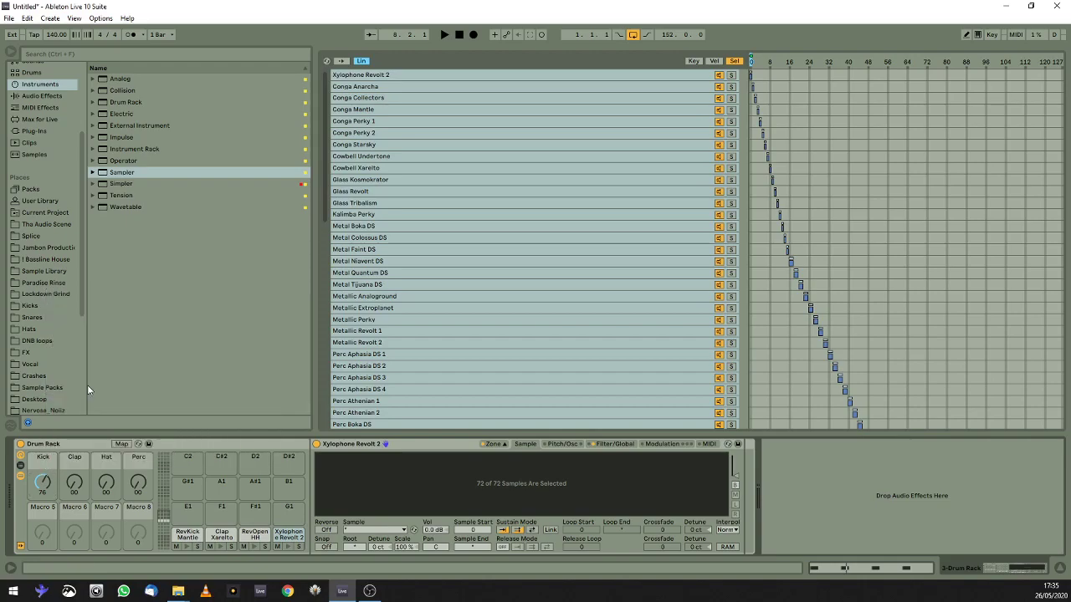
Save the Drum Rack as a new preset named 'Techno', correcting typos in the name.
left_click(149, 445)
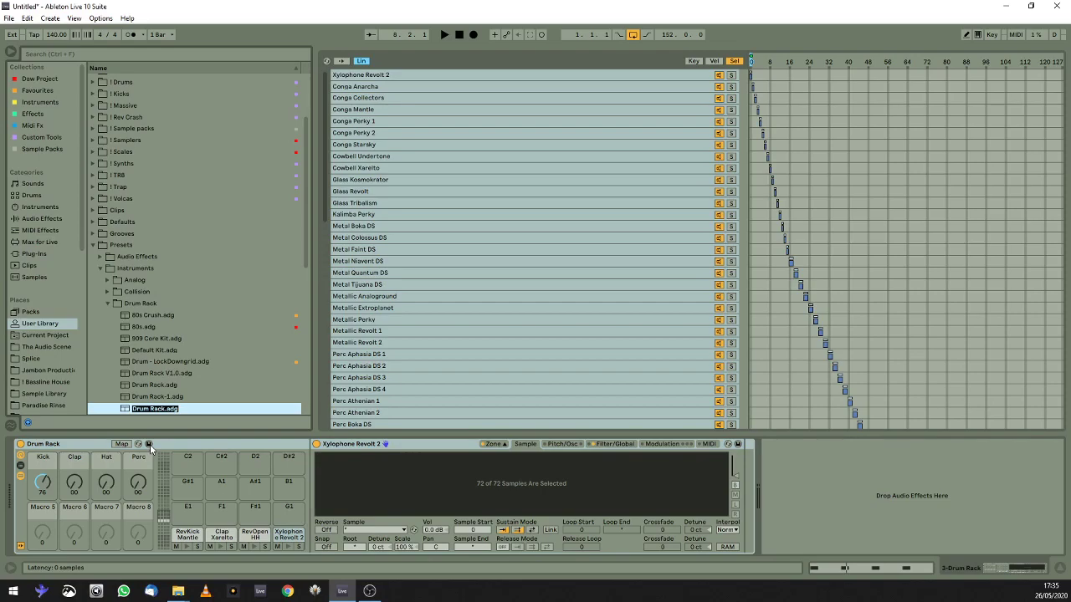
type("Te")
type("TEchno")
key("BackSpace")
type("e")
key("Left")
key("Left")
key("BackSpace")
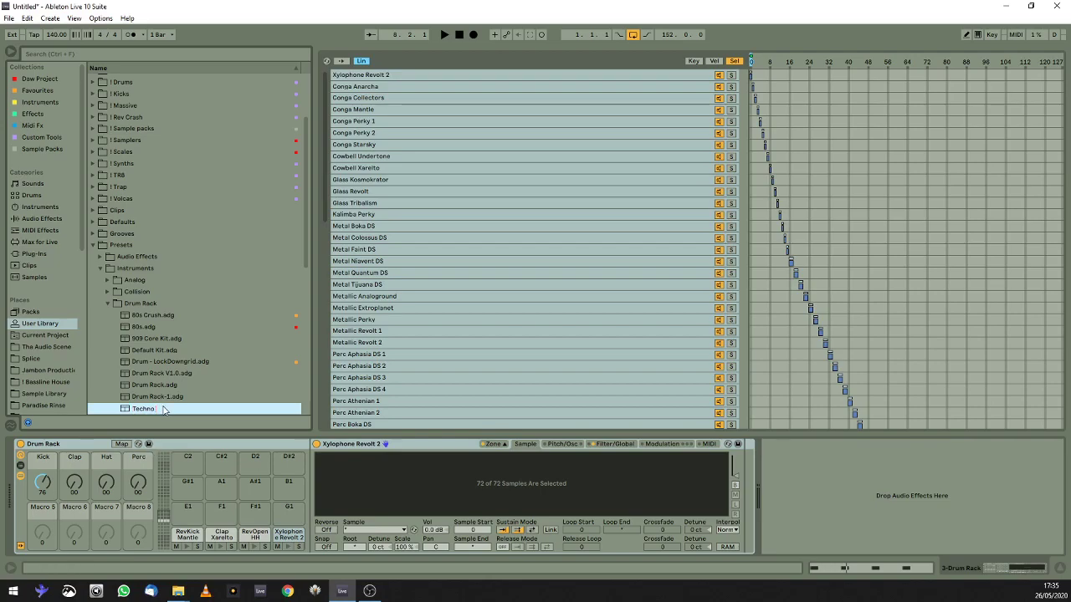
key("Return")
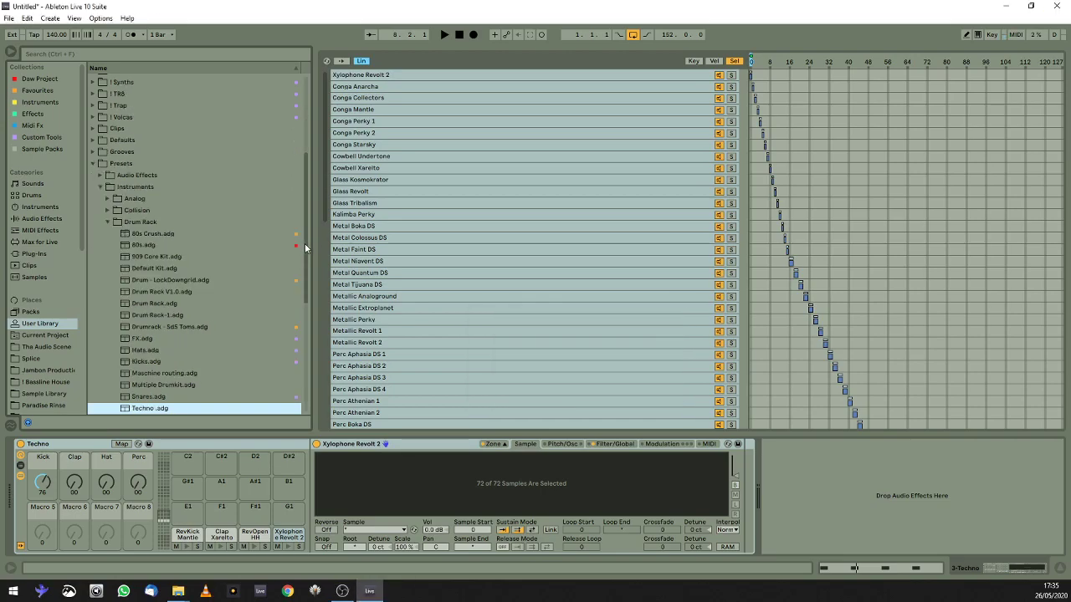
Tag Techno.adg as a Favourite and select it in the Favourites collection.
right_click(157, 409)
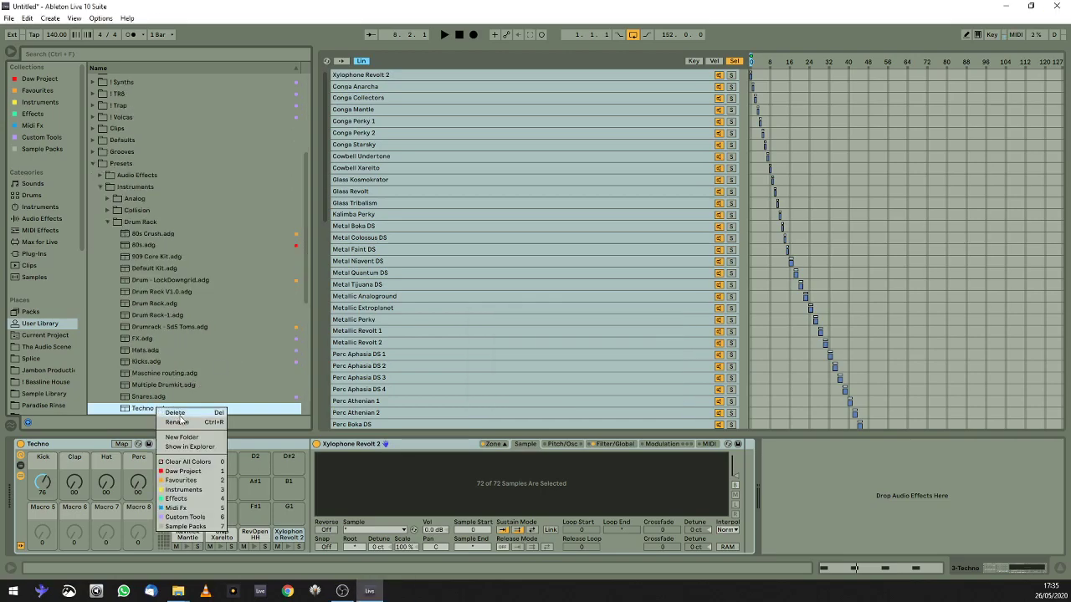
left_click(182, 484)
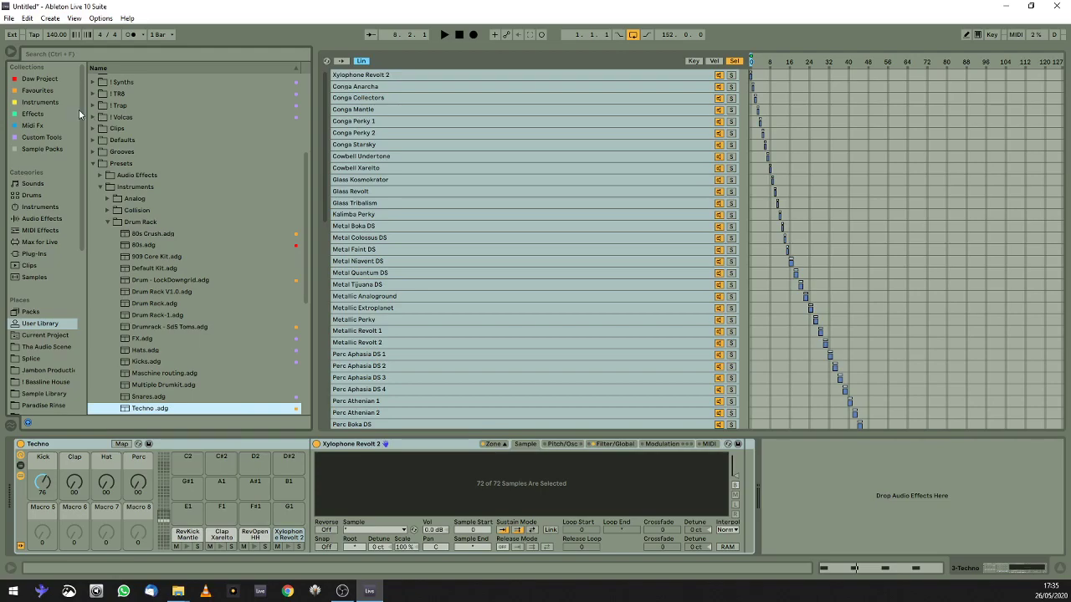
left_click(46, 92)
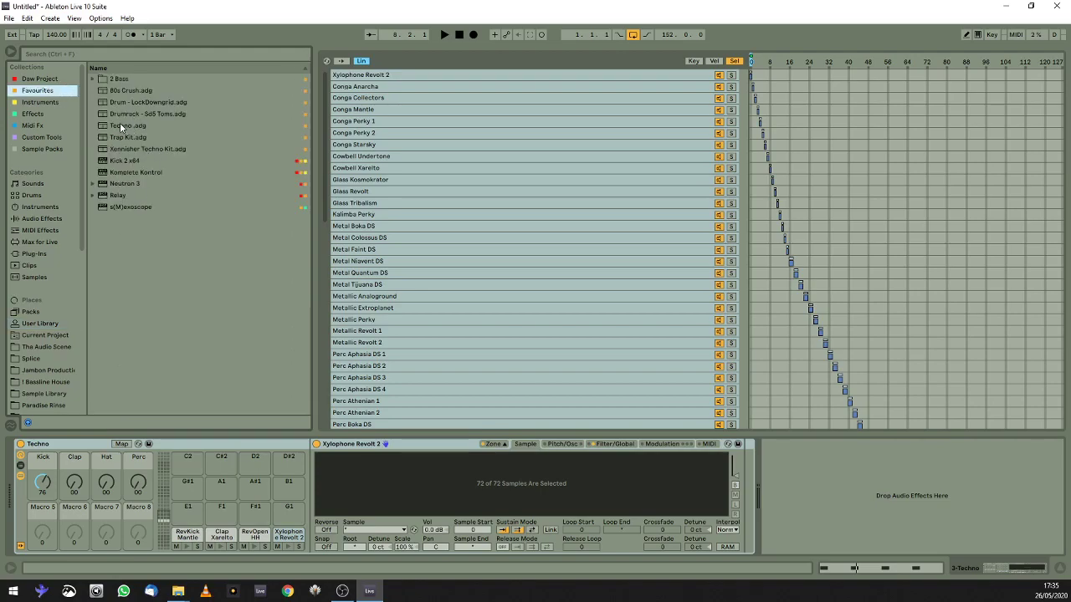
left_click(120, 124)
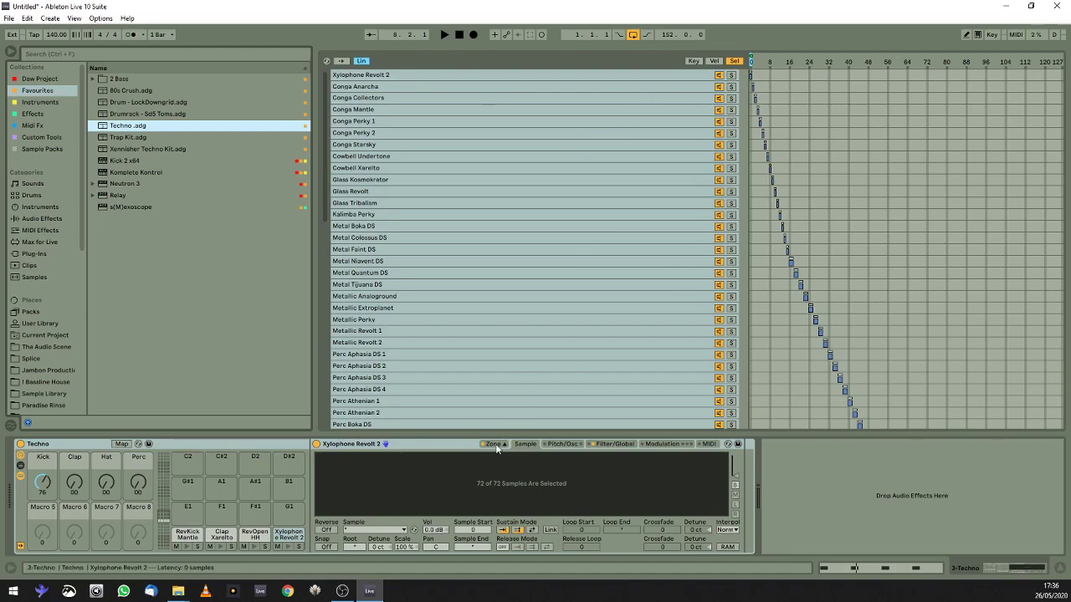
Hide the sample zone editor and open the Techno clip's notes for editing.
key("Tab")
key("Tab")
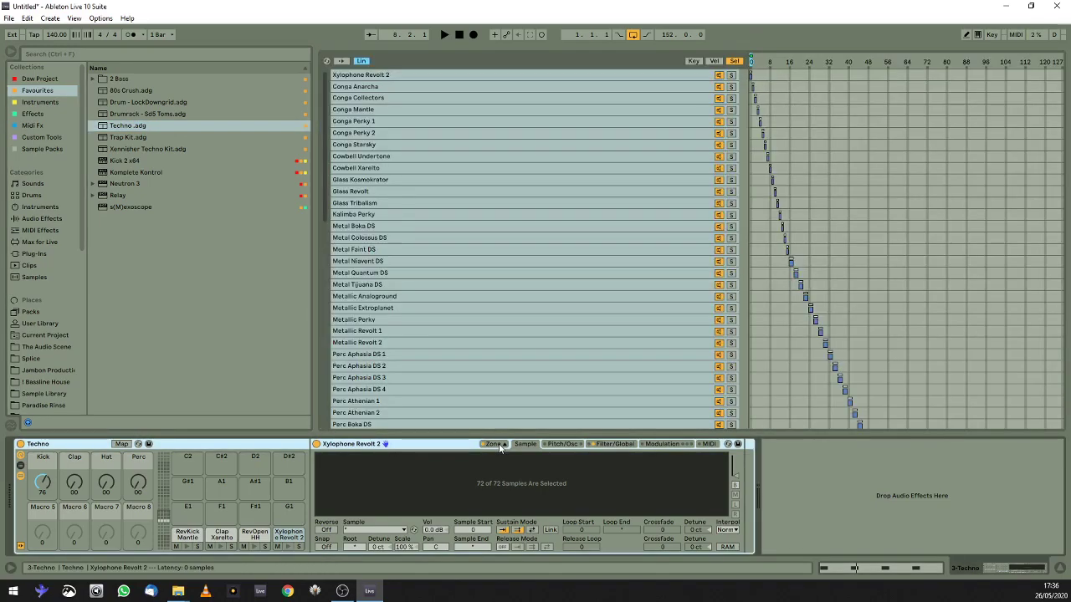
left_click(501, 448)
left_click(500, 448)
left_click(500, 447)
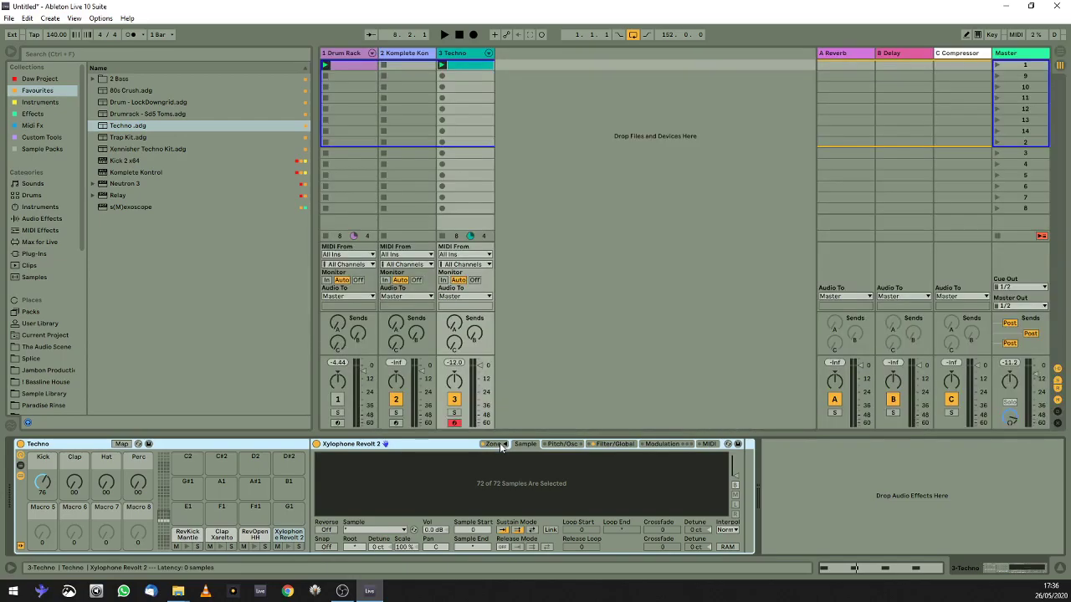
left_click(500, 447)
left_click(500, 448)
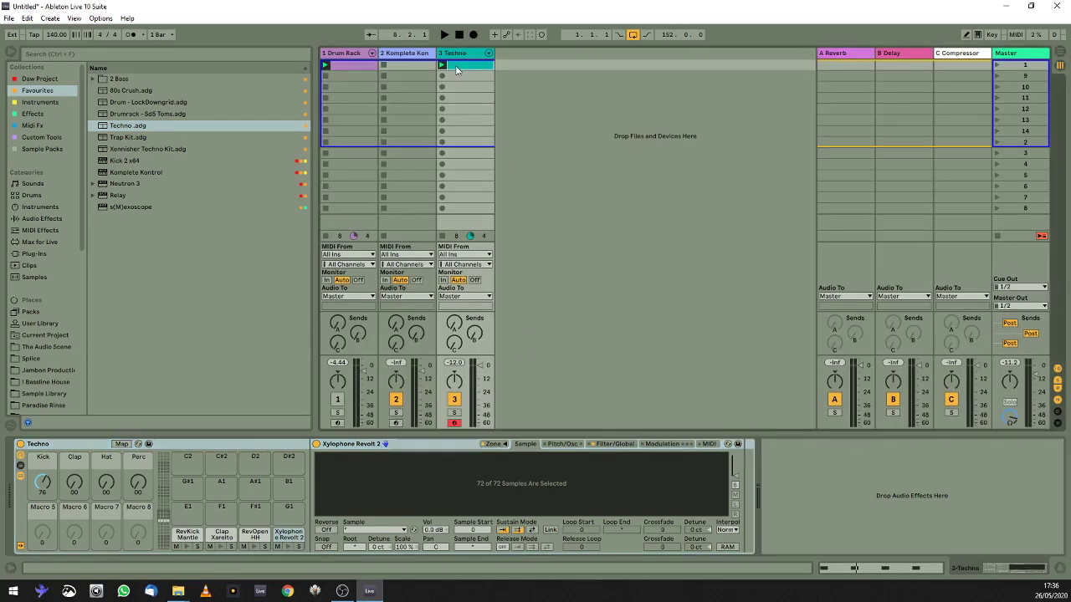
left_click(458, 67)
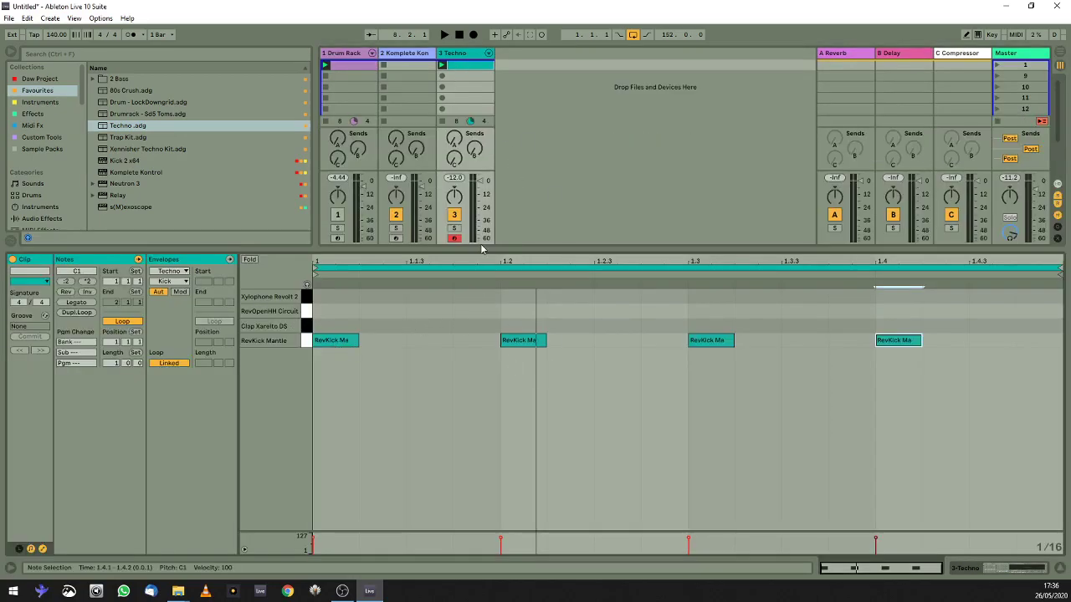
Draw clap notes on beats 2 and 4, removing misplaced ones.
double_click(428, 325)
double_click(511, 325)
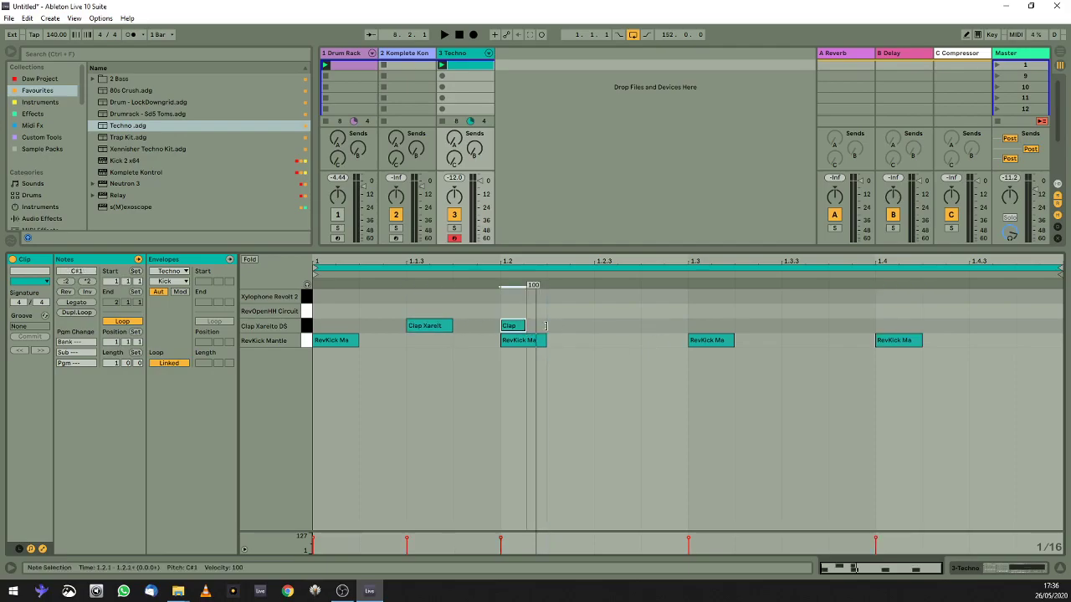
left_click(428, 325)
key("Delete")
double_click(701, 326)
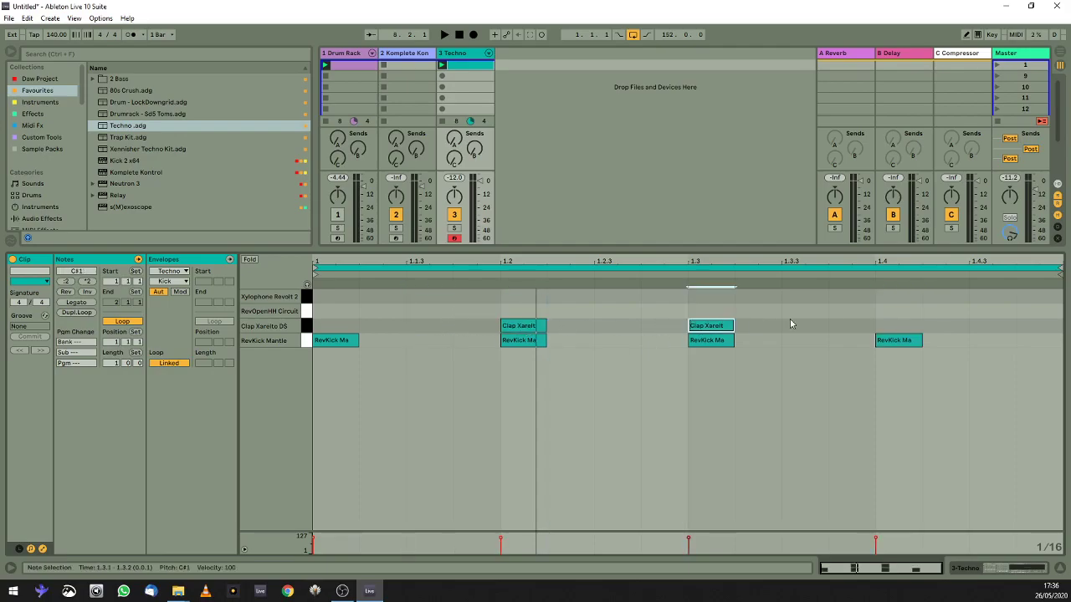
double_click(894, 325)
double_click(716, 330)
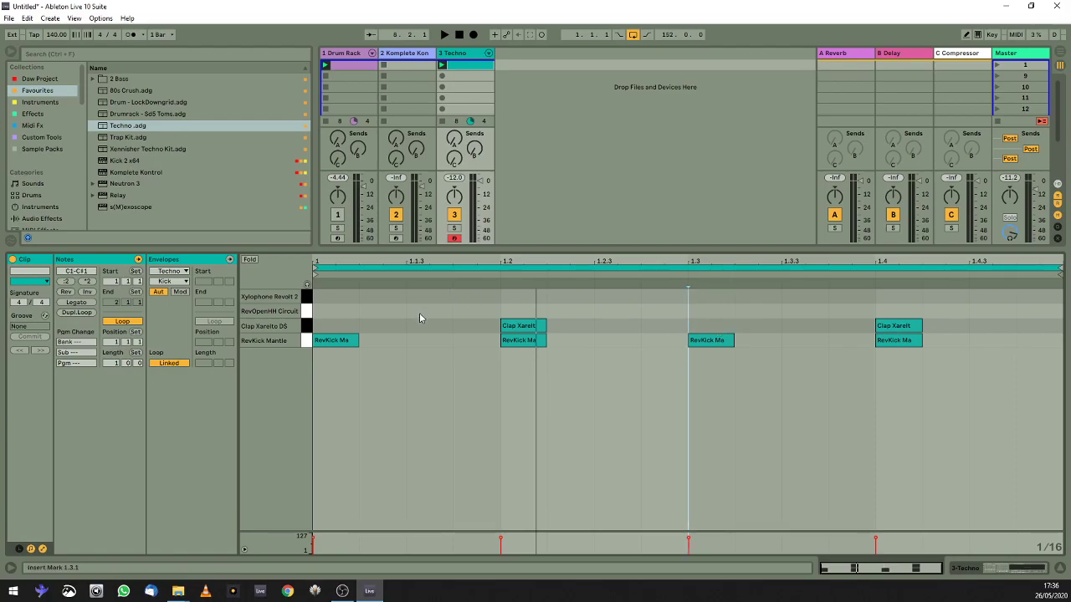
Add open hat notes on the offbeats at 1.1.3, 1.2.3, 1.3.3 and 1.4.3.
double_click(419, 311)
double_click(636, 310)
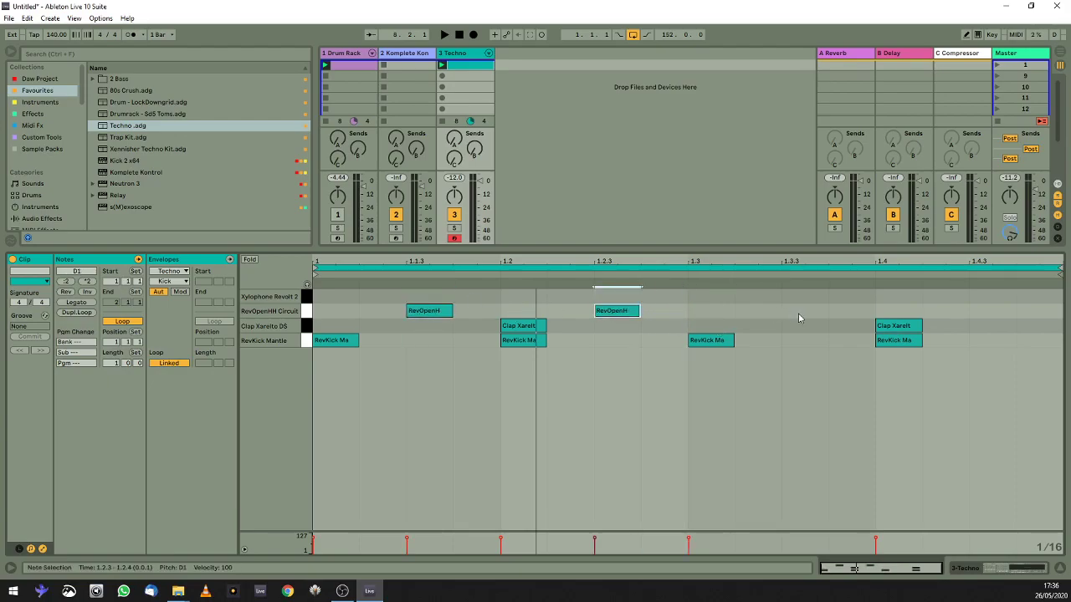
double_click(798, 311)
left_click(987, 315)
double_click(987, 315)
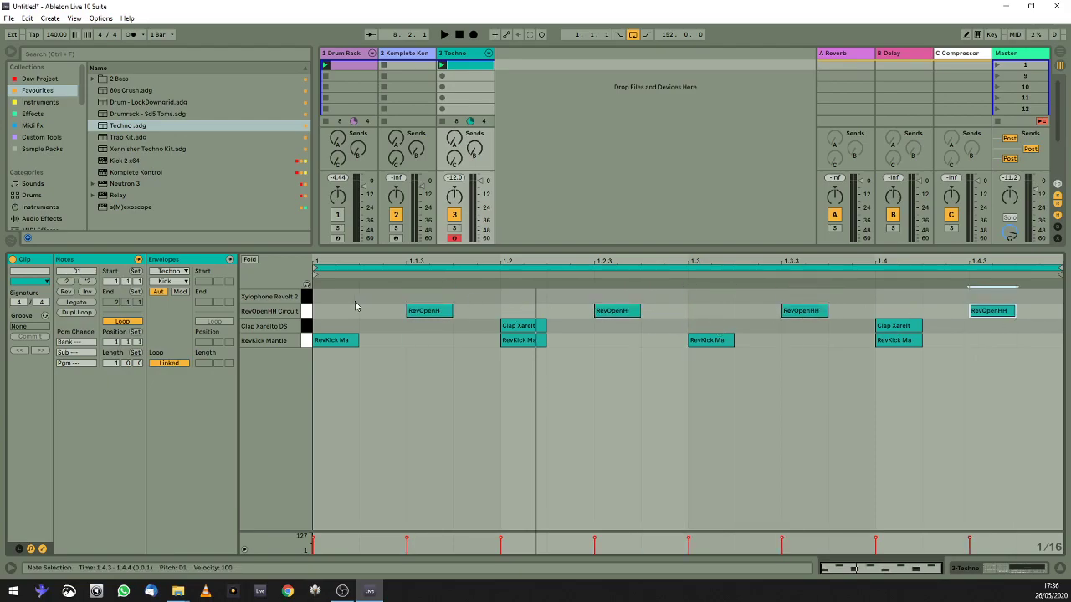
Add xylophone notes at 1.1.2, 1.2.2, 1.3.4 and the bar's end, then play the beat.
double_click(385, 296)
left_click_drag(384, 297, 397, 296)
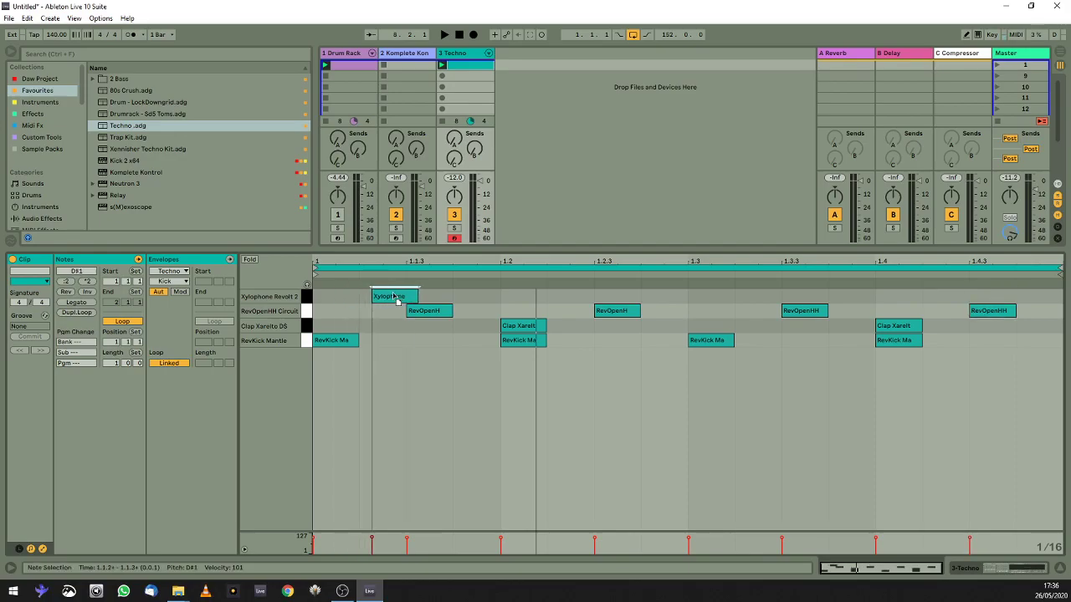
double_click(381, 298)
double_click(381, 298)
double_click(576, 298)
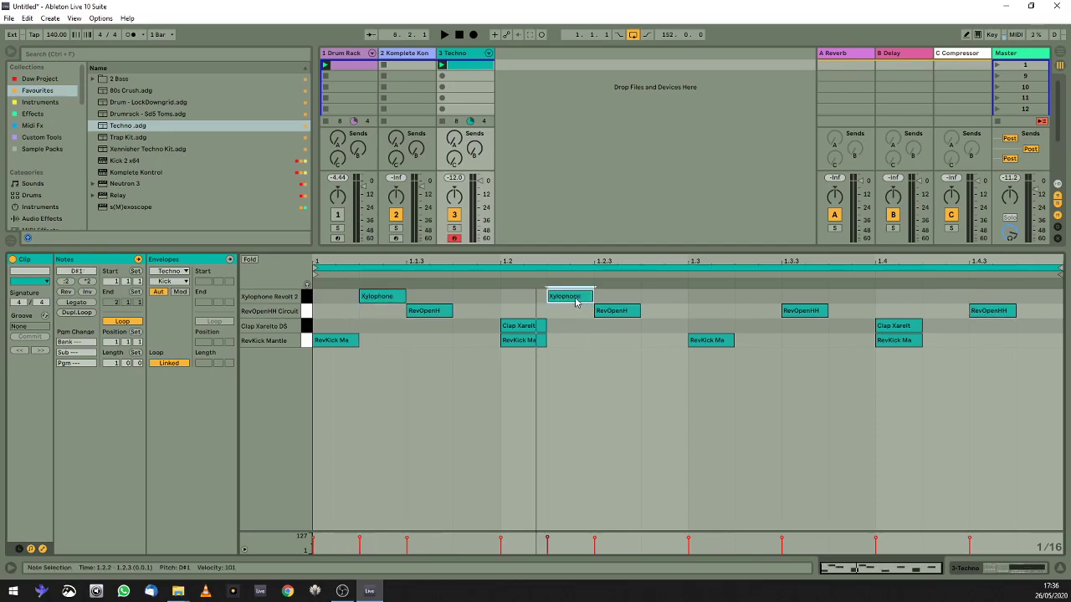
left_click(857, 299)
double_click(857, 297)
double_click(1037, 297)
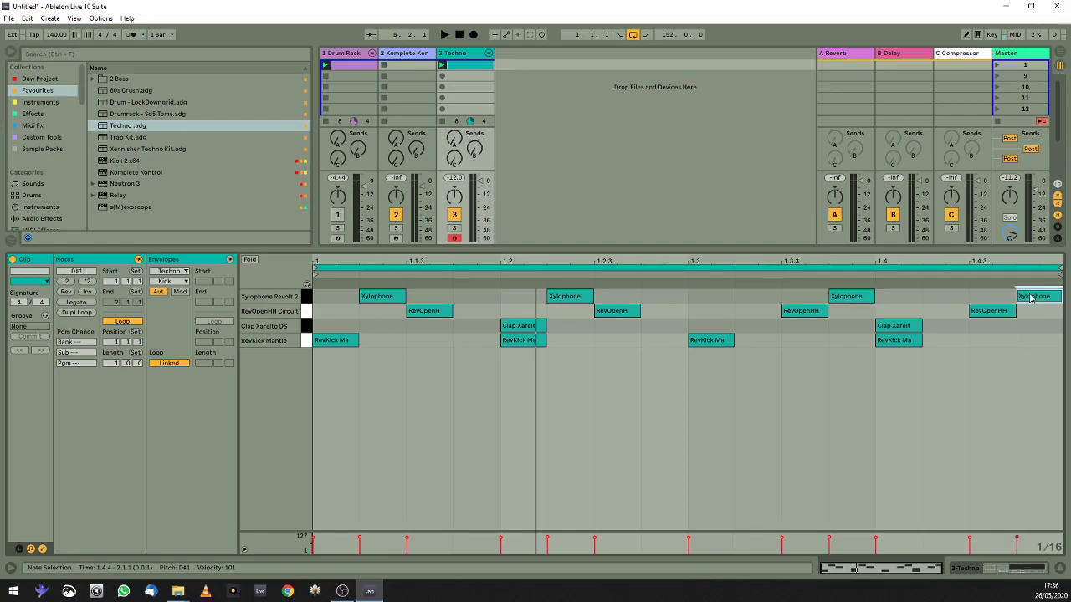
key("space")
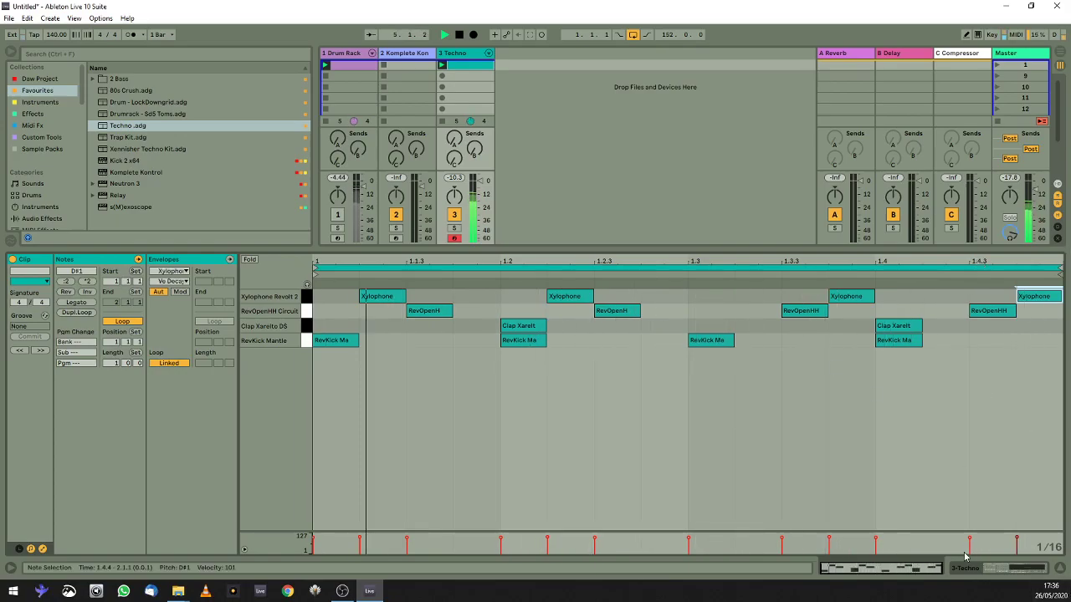
Show the Techno Drum Rack and set Kick 91, Clap 82, Hat 53, Perc 35 during playback.
key("shift+Tab")
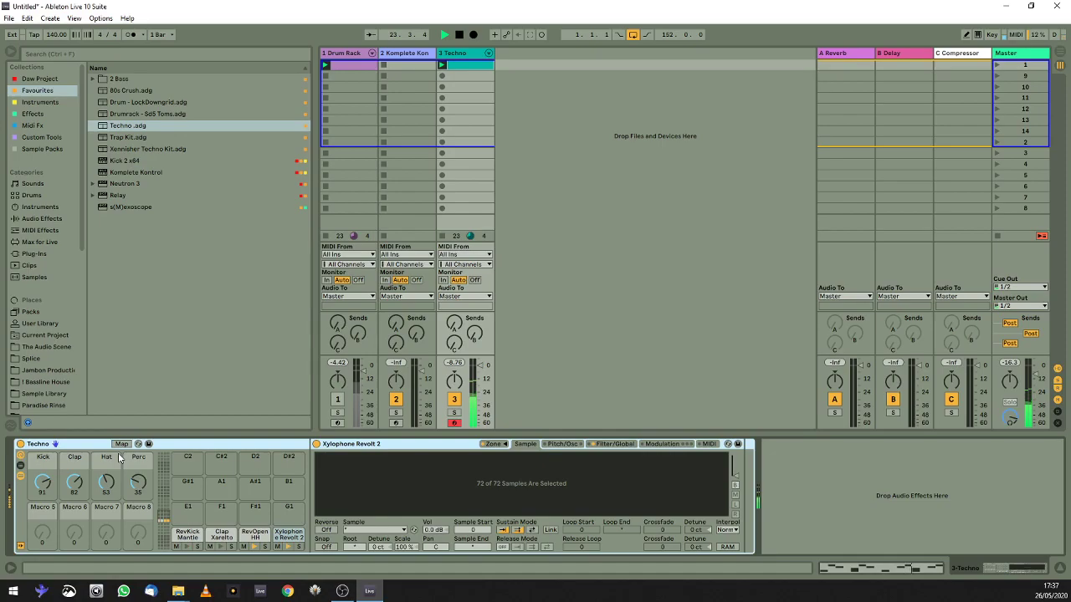
Stop playback with the transport bar's Stop button.
left_click(459, 36)
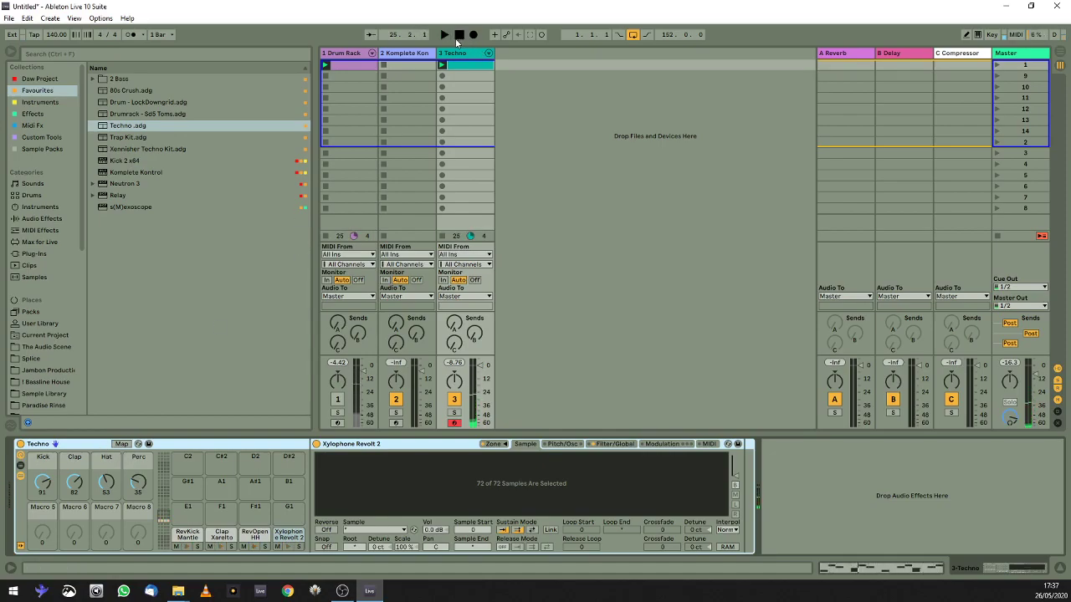